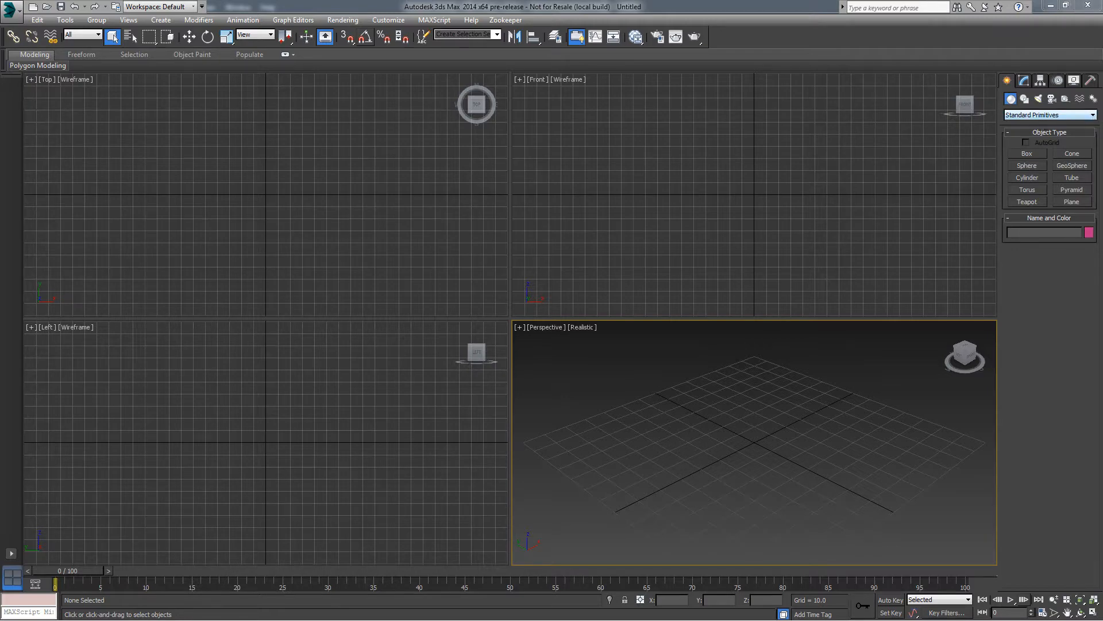
Step: Create a Spray particle system in the Top view with an emitter about 105 wide and 109 long
{"action": "left_click", "coordinate": [1019, 117]}
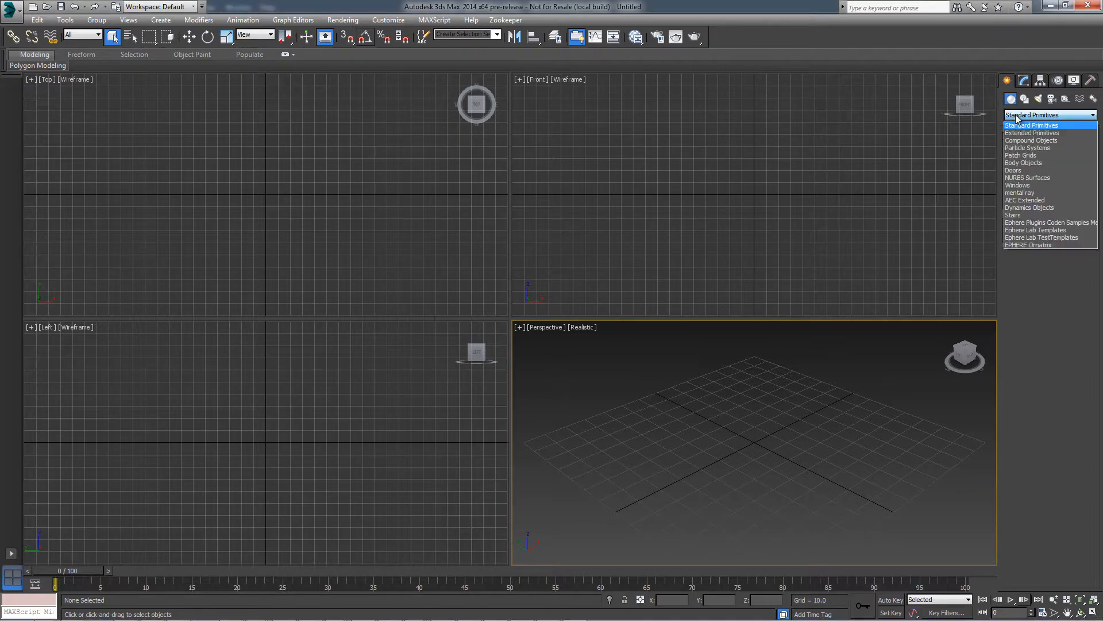
{"action": "left_click", "coordinate": [1046, 147]}
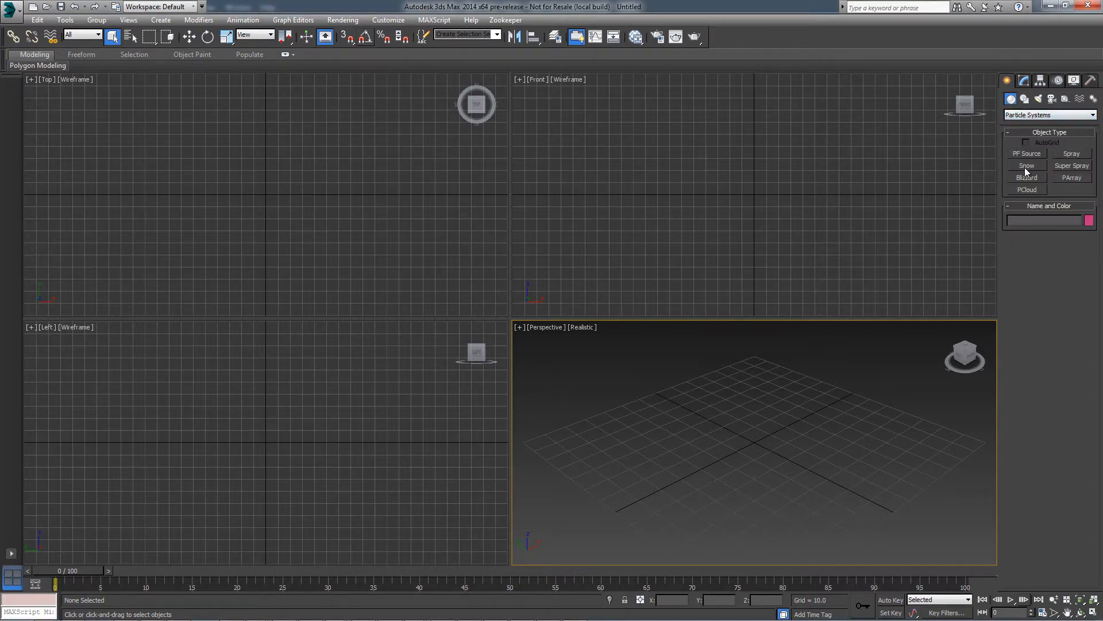
{"action": "left_click", "coordinate": [1072, 154]}
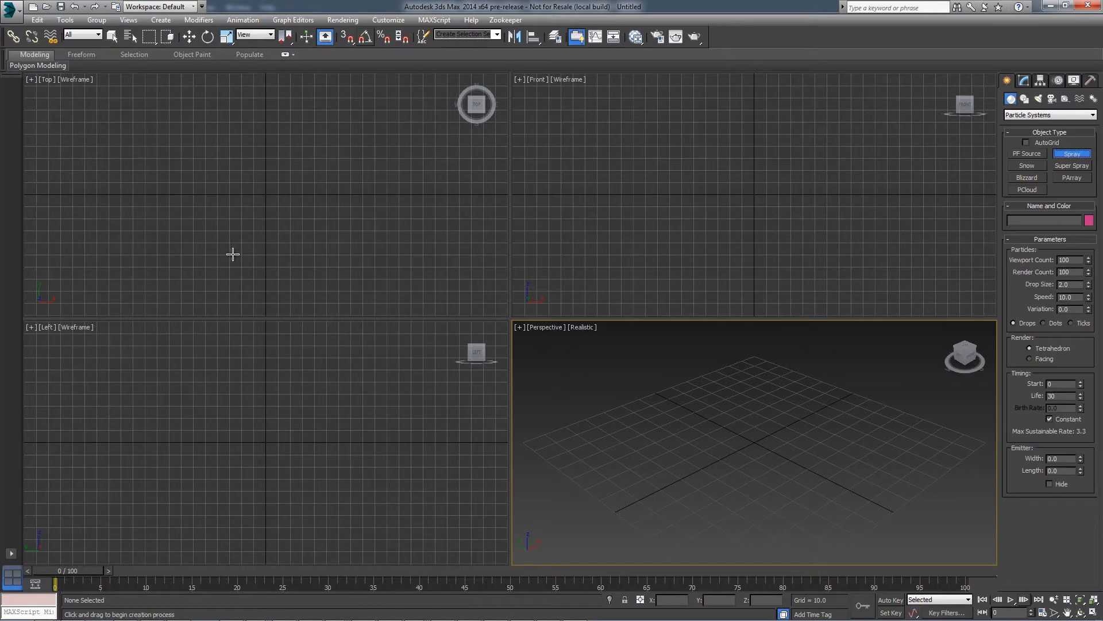
{"action": "left_click_drag", "start_coordinate": [207, 259], "coordinate": [334, 126]}
Step: Move the spray emitter straight up above the grid to a height of about 89 in Z
{"action": "mouse_move", "coordinate": [717, 205]}
{"action": "middle_mouse_down"}
{"action": "mouse_move", "coordinate": [697, 233]}
{"action": "mouse_move", "coordinate": [714, 241]}
{"action": "middle_mouse_up"}
{"action": "key", "text": "w"}
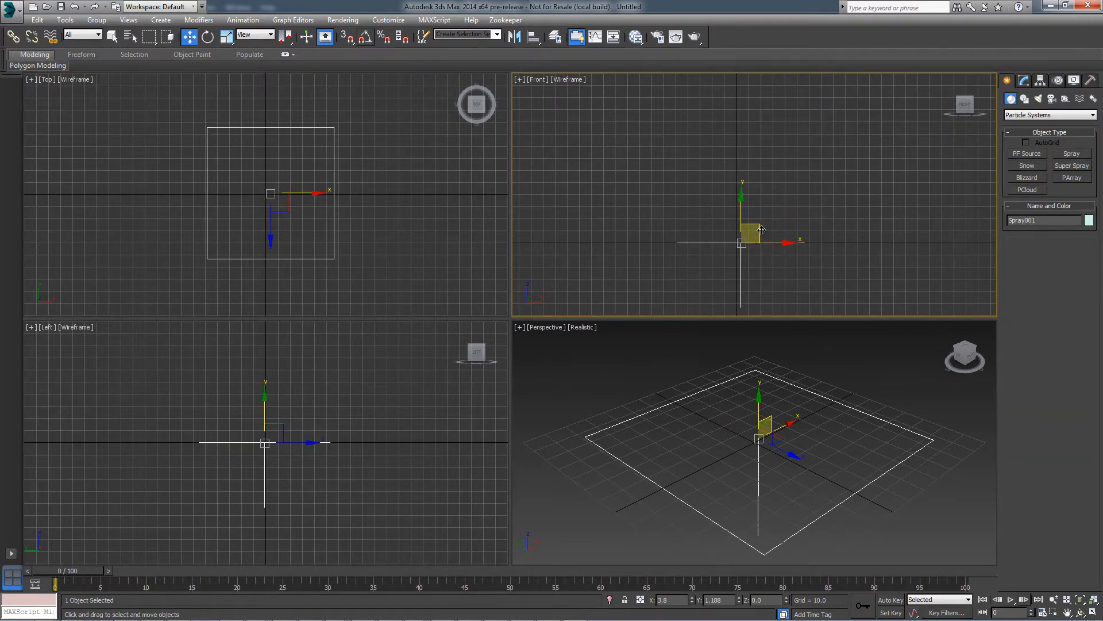
{"action": "left_click_drag", "start_coordinate": [754, 233], "coordinate": [751, 123]}
{"action": "middle_click_drag", "start_coordinate": [700, 406], "coordinate": [713, 486]}
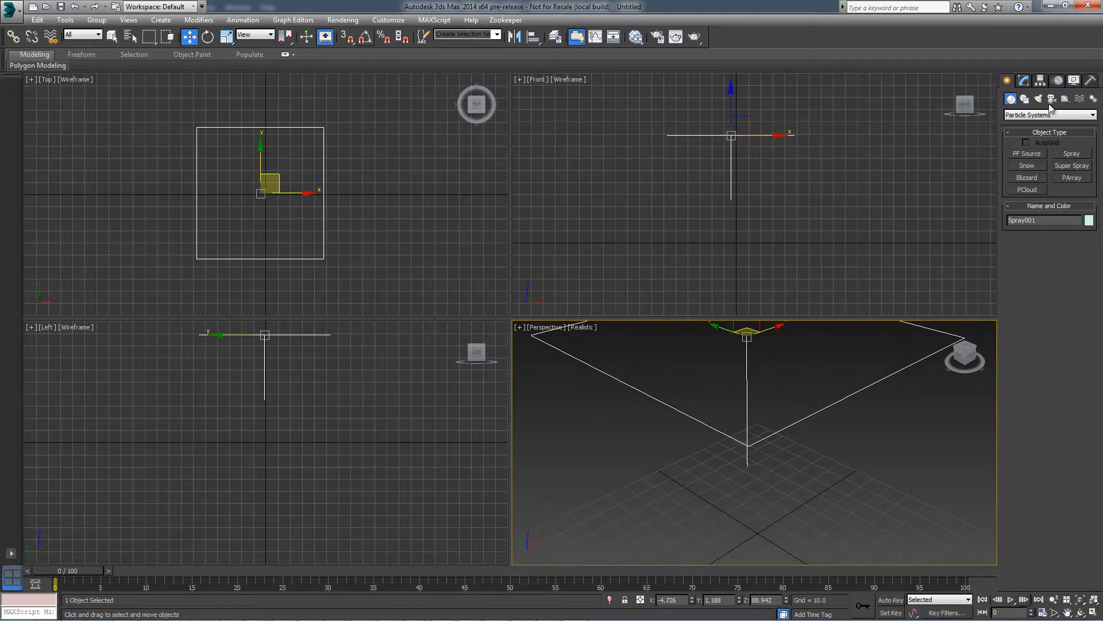
Step: Apply the LabForceField (WSM) modifier to the spray and maximize the Perspective view
{"action": "left_click", "coordinate": [1028, 81]}
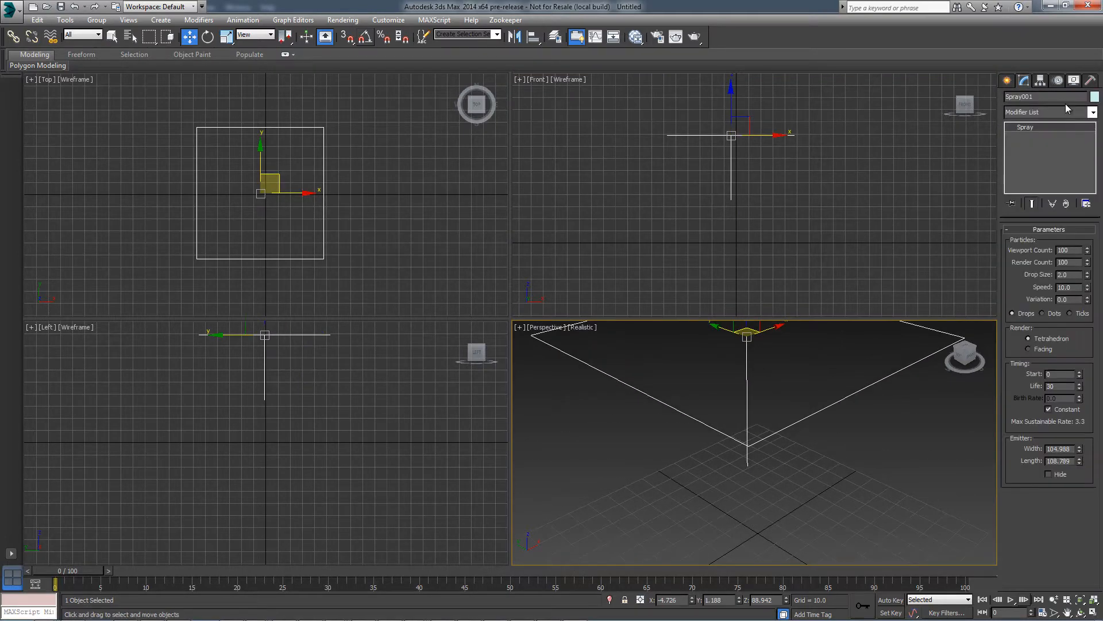
{"action": "left_click", "coordinate": [1026, 112]}
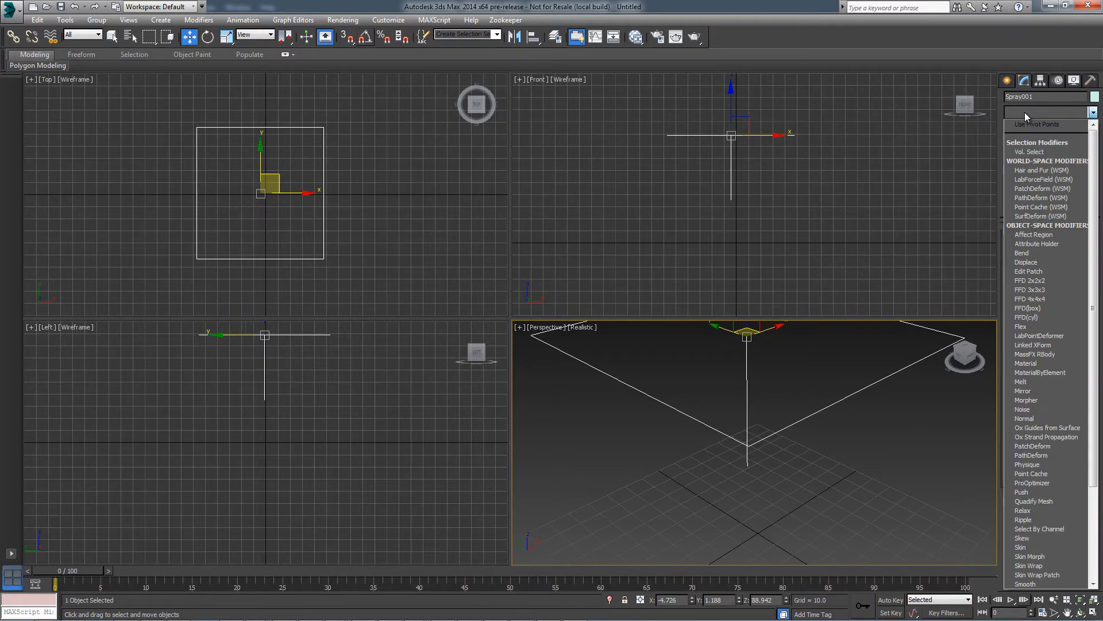
{"action": "left_click", "coordinate": [1051, 185]}
{"action": "key", "text": "alt+w"}
{"action": "scroll", "coordinate": [569, 274], "scroll_direction": "down", "scroll_amount": 6}
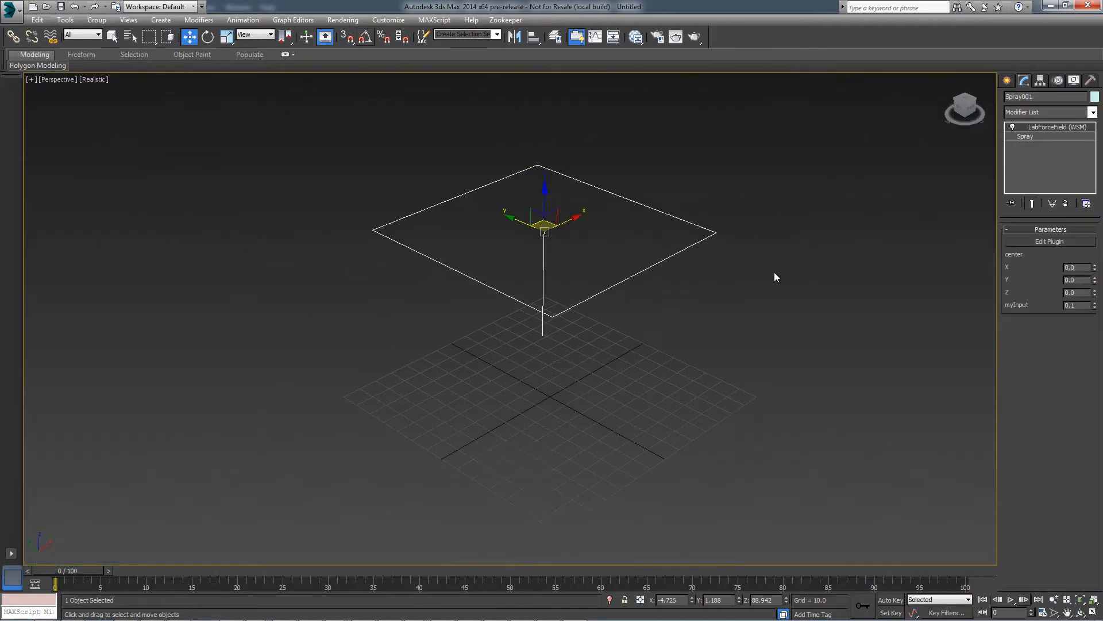
Step: Scrub the animation to frame 27 and back to frame 18 to preview how the force field affects the particles
{"action": "scroll", "coordinate": [689, 325], "scroll_direction": "up", "scroll_amount": 4}
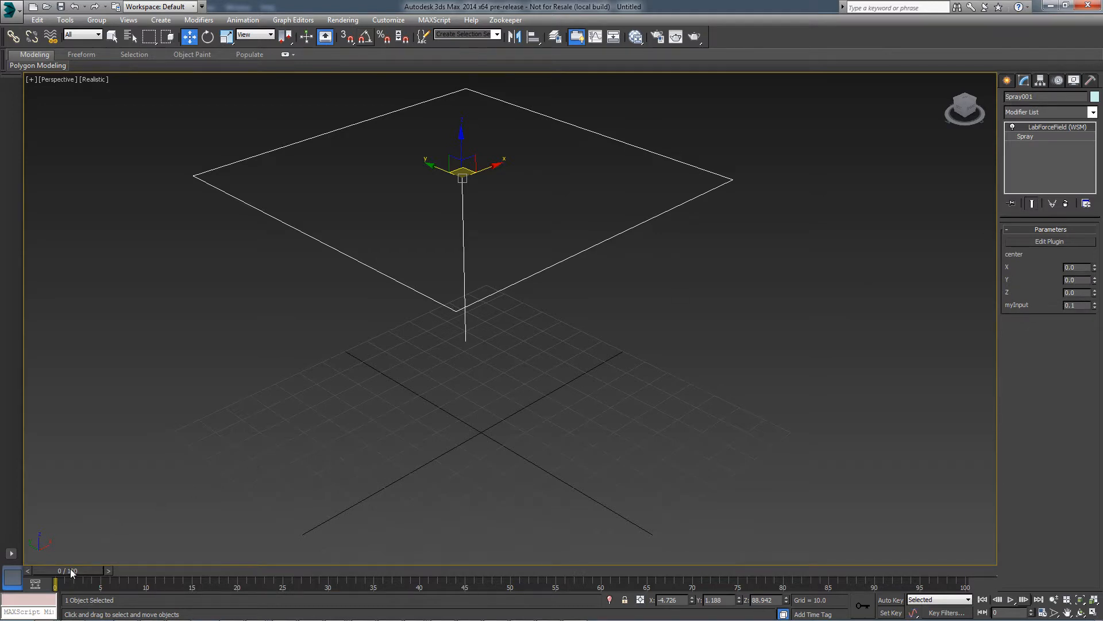
{"action": "mouse_move", "coordinate": [71, 572]}
{"action": "left_mouse_down"}
{"action": "mouse_move", "coordinate": [397, 599]}
{"action": "mouse_move", "coordinate": [165, 595]}
{"action": "left_mouse_up"}
{"action": "left_click_drag", "start_coordinate": [242, 582], "coordinate": [304, 588]}
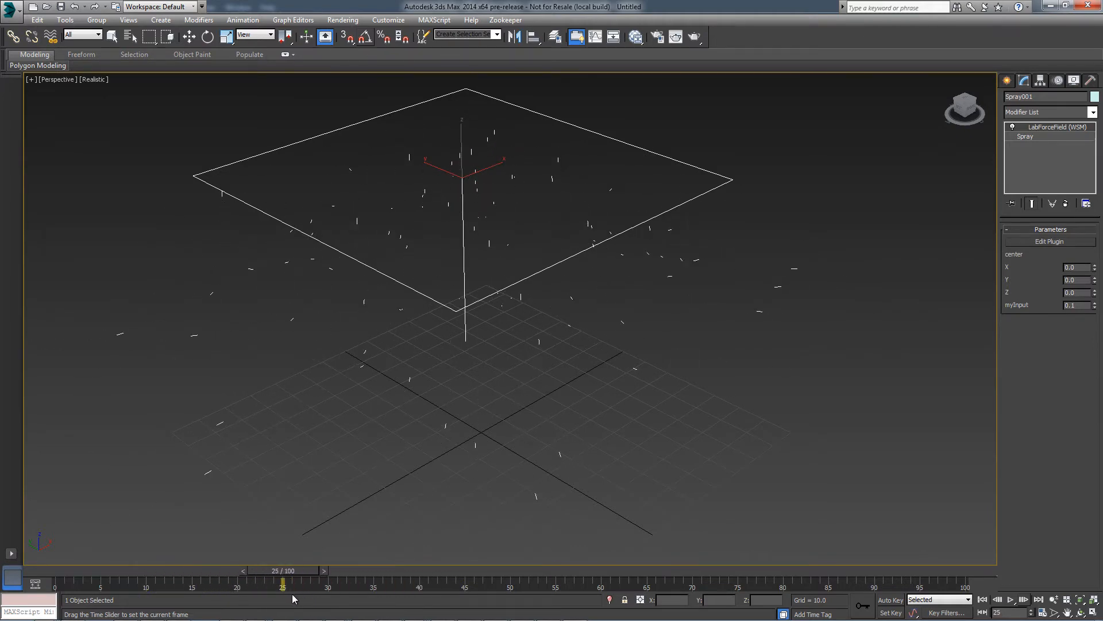
{"action": "key", "text": "w"}
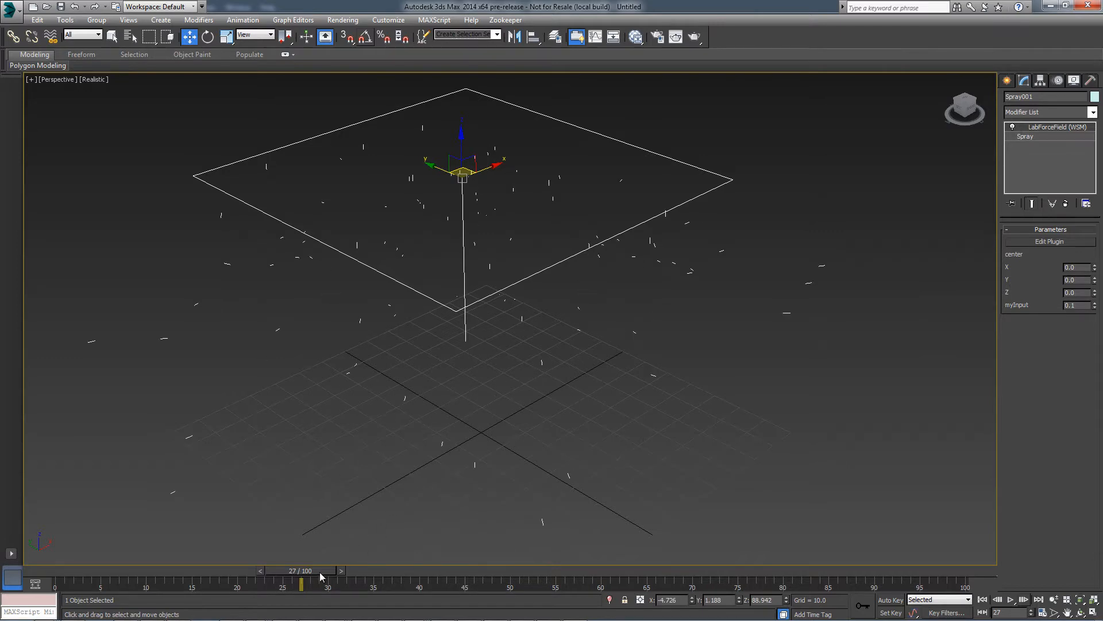
{"action": "left_click_drag", "start_coordinate": [321, 574], "coordinate": [241, 579]}
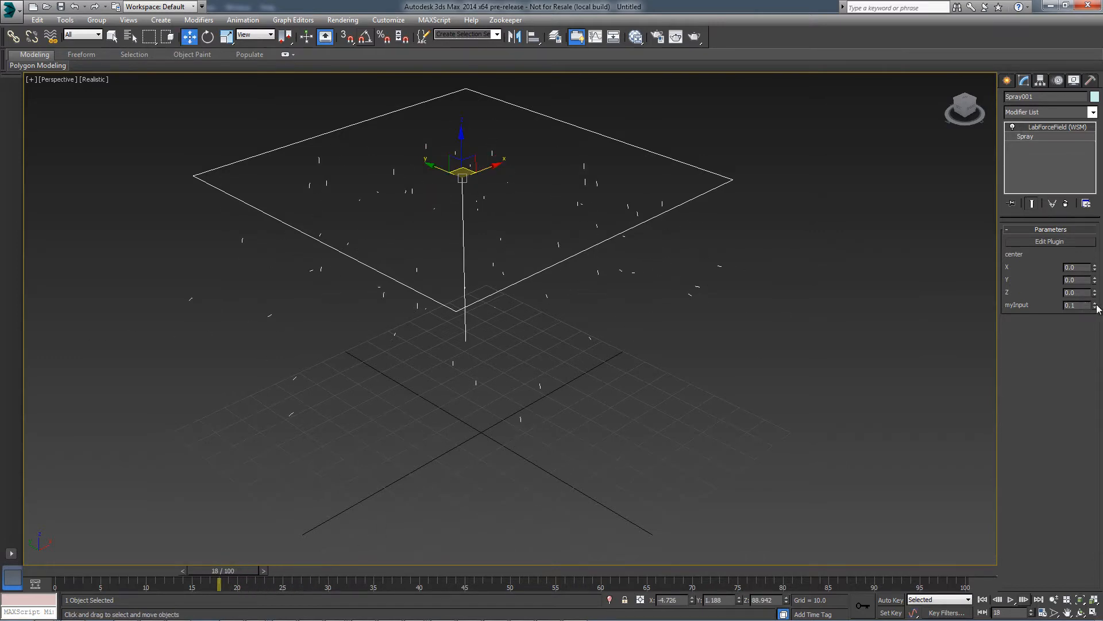
Step: Set the force field's myInput to 0.03 and scrub to frame 14 to check the particles
{"action": "mouse_move", "coordinate": [1096, 310]}
{"action": "left_mouse_down"}
{"action": "mouse_move", "coordinate": [1094, 297]}
{"action": "mouse_move", "coordinate": [1087, 331]}
{"action": "mouse_move", "coordinate": [1100, 286]}
{"action": "mouse_move", "coordinate": [1100, 319]}
{"action": "mouse_move", "coordinate": [1102, 307]}
{"action": "left_mouse_up"}
{"action": "left_click_drag", "start_coordinate": [236, 570], "coordinate": [212, 570]}
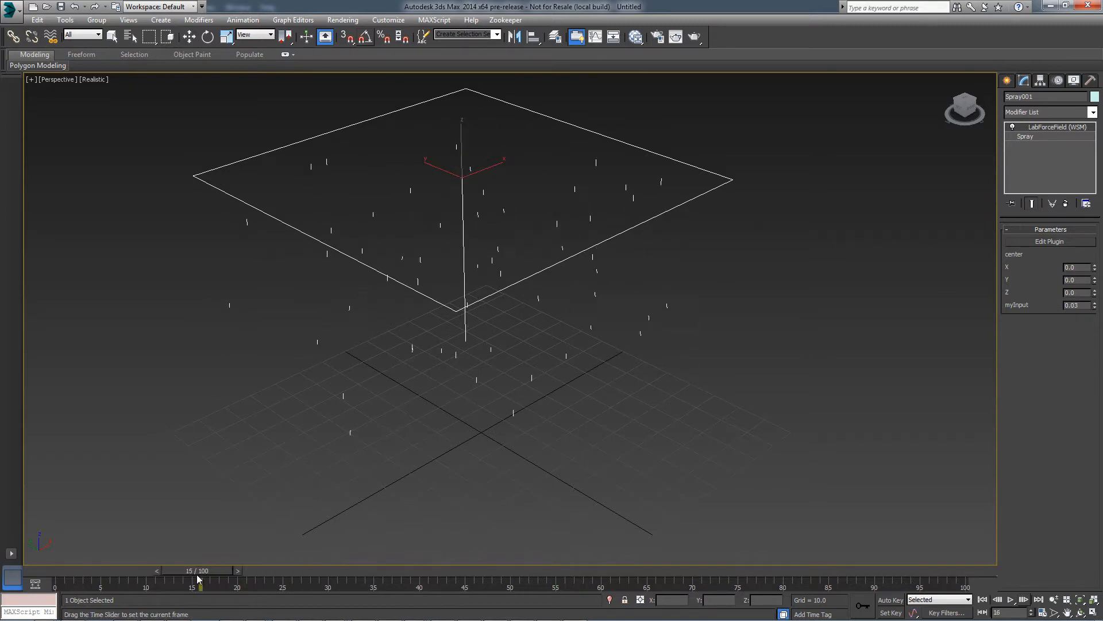
Step: Open the LabForceField modifier's plugin graph for editing, enlarge its window and place it clear of the particles
{"action": "left_click", "coordinate": [1052, 241]}
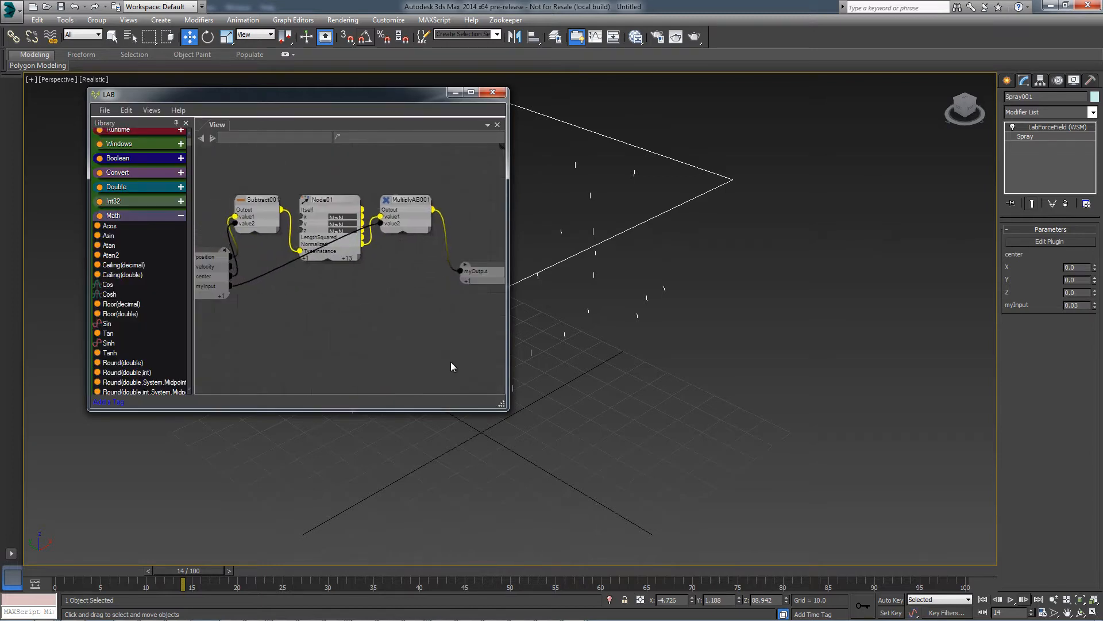
{"action": "left_click_drag", "start_coordinate": [501, 404], "coordinate": [585, 457]}
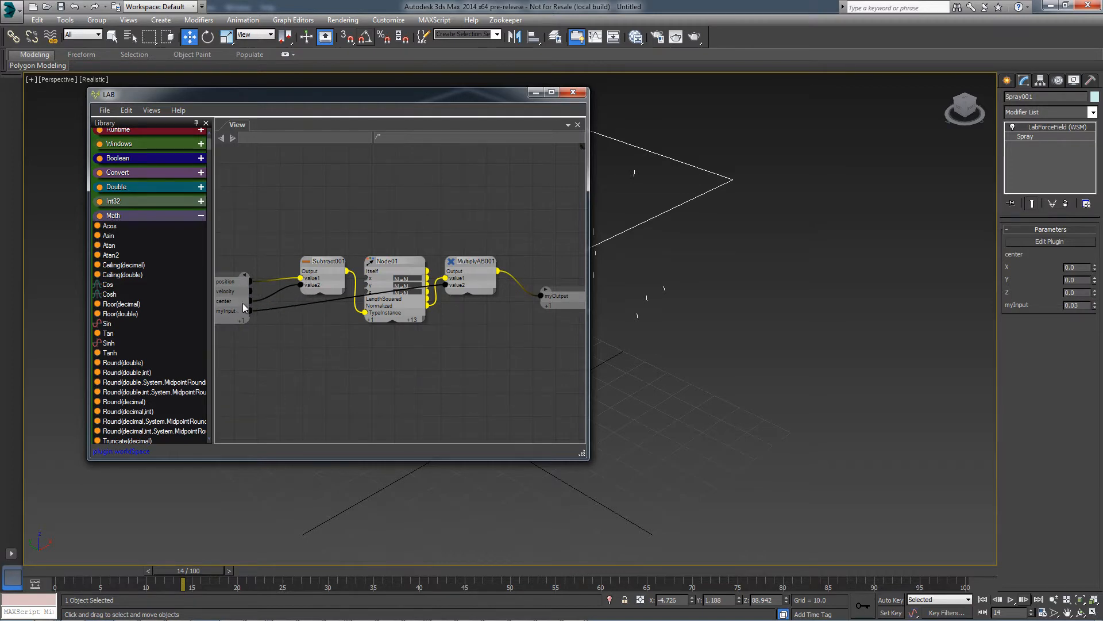
{"action": "left_click_drag", "start_coordinate": [409, 101], "coordinate": [316, 351]}
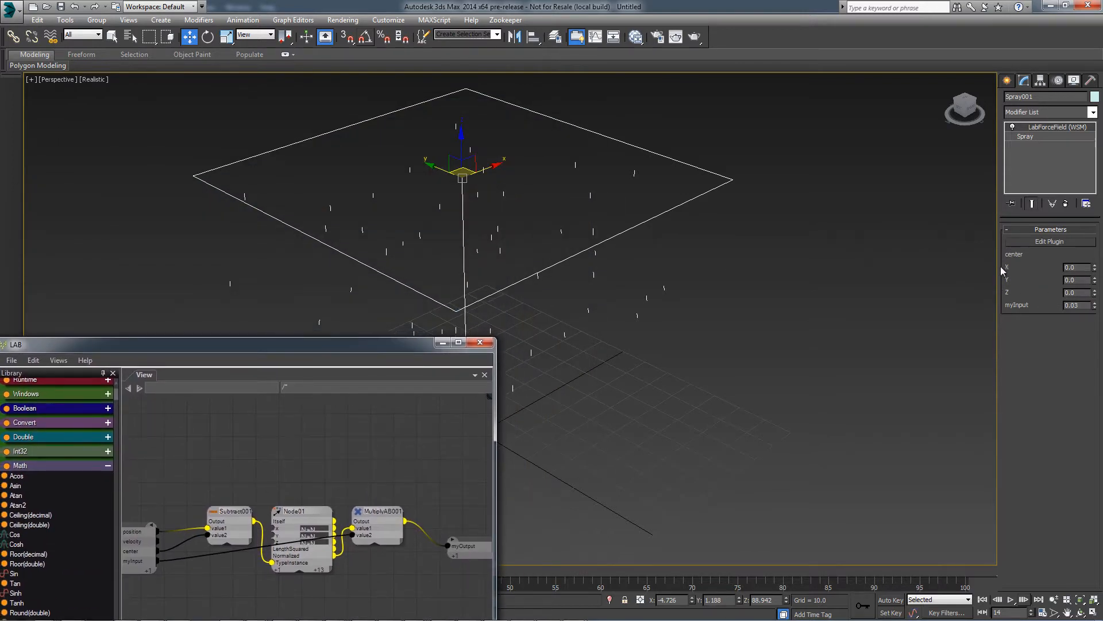
{"action": "left_click_drag", "start_coordinate": [383, 346], "coordinate": [373, 389]}
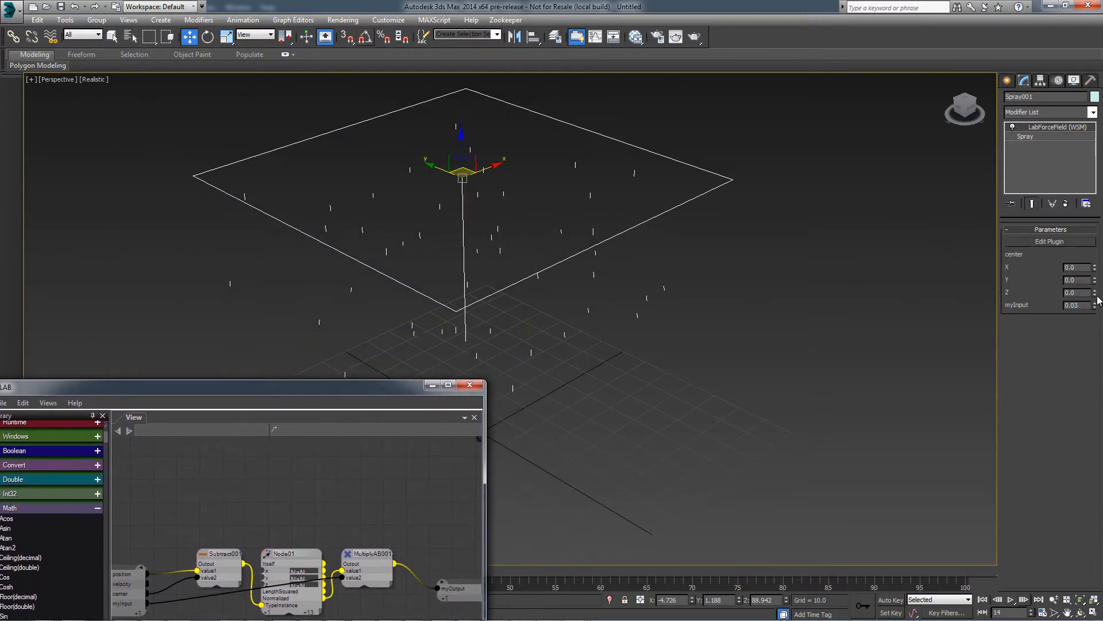
Step: Set the force field's myInput to -0.14 and its center Y to 18.23, leaving center X at 0.0
{"action": "left_click_drag", "start_coordinate": [1098, 299], "coordinate": [1098, 316]}
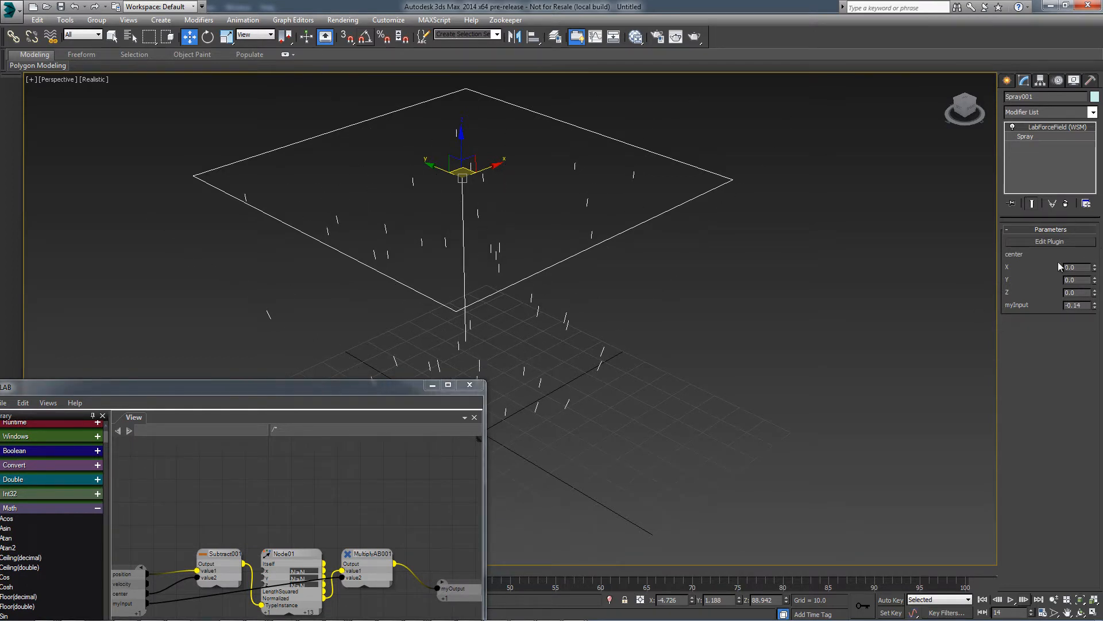
{"action": "mouse_move", "coordinate": [1095, 268]}
{"action": "left_mouse_down"}
{"action": "mouse_move", "coordinate": [1097, 229]}
{"action": "mouse_move", "coordinate": [1059, 459]}
{"action": "left_mouse_up"}
{"action": "right_click", "coordinate": [1059, 459]}
{"action": "left_click_drag", "start_coordinate": [1095, 280], "coordinate": [1000, 459]}
{"action": "mouse_move", "coordinate": [1095, 281]}
{"action": "left_mouse_down"}
{"action": "mouse_move", "coordinate": [1073, 81]}
{"action": "mouse_move", "coordinate": [989, 250]}
{"action": "mouse_move", "coordinate": [1022, 513]}
{"action": "mouse_move", "coordinate": [1022, 615]}
{"action": "mouse_move", "coordinate": [1025, 90]}
{"action": "mouse_move", "coordinate": [1037, 298]}
{"action": "mouse_move", "coordinate": [1063, 356]}
{"action": "mouse_move", "coordinate": [1083, 340]}
{"action": "left_mouse_up"}
{"action": "right_click", "coordinate": [1082, 341]}
Step: Widen the plugin graph window and examine how the position, center and myInput inputs connect through the nodes to myOutput
{"action": "left_click_drag", "start_coordinate": [362, 390], "coordinate": [914, 176]}
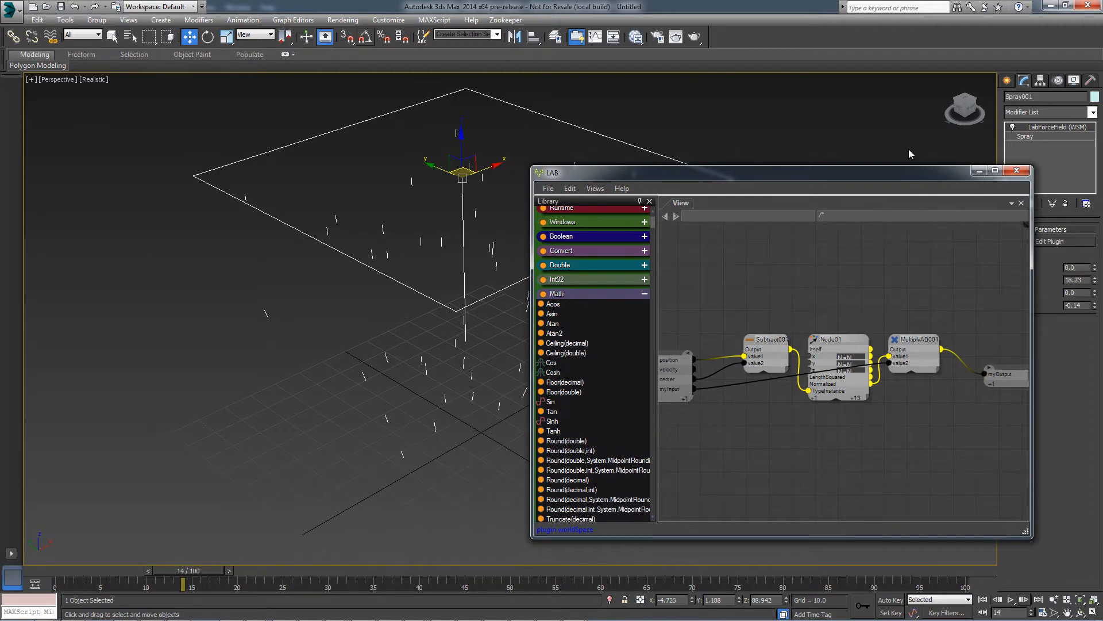
{"action": "left_click_drag", "start_coordinate": [876, 175], "coordinate": [805, 188]}
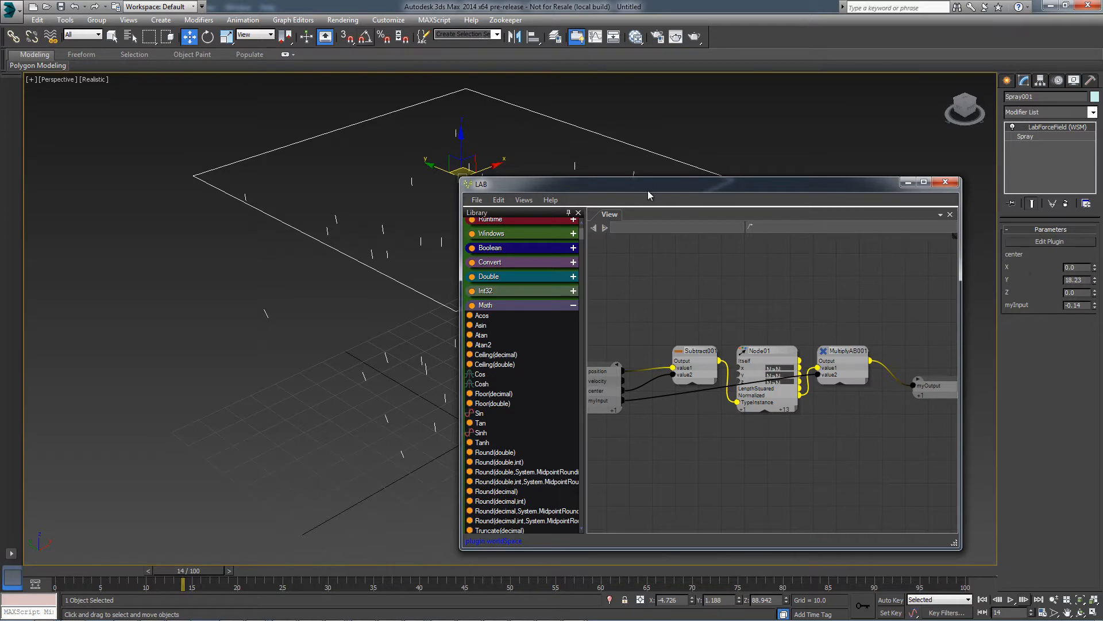
{"action": "left_click_drag", "start_coordinate": [647, 189], "coordinate": [271, 167]}
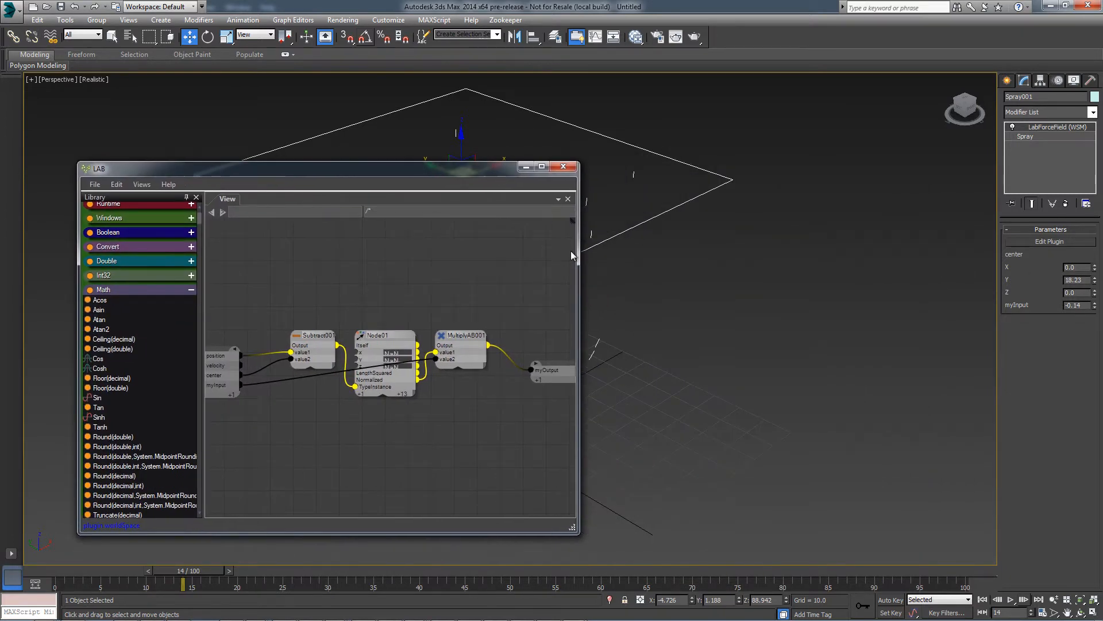
{"action": "left_click_drag", "start_coordinate": [579, 252], "coordinate": [647, 252]}
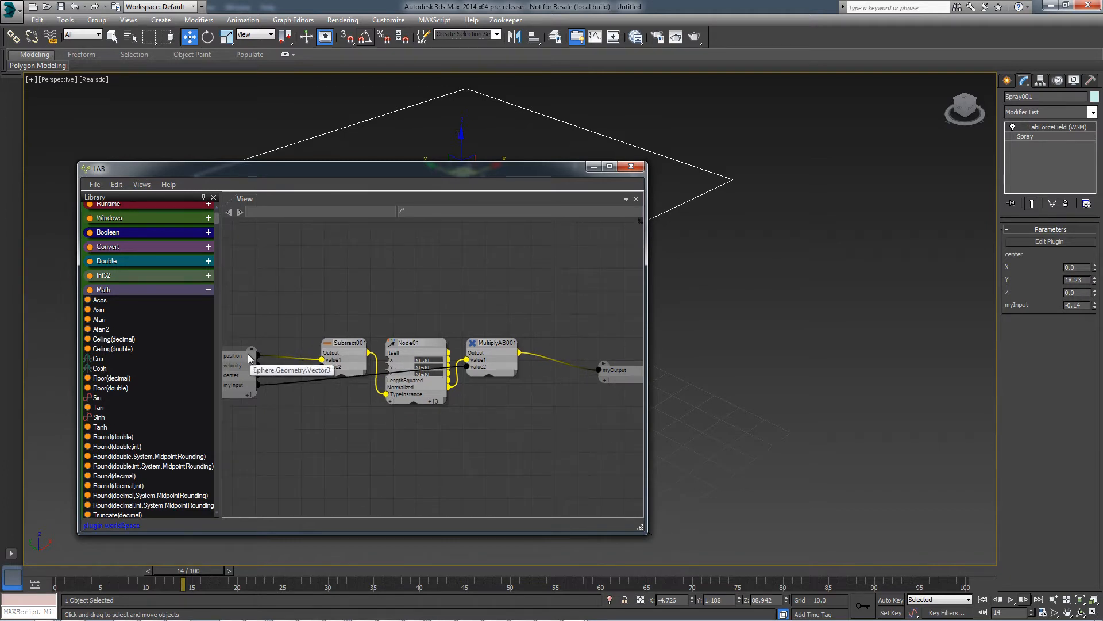
{"action": "left_click_drag", "start_coordinate": [257, 375], "coordinate": [322, 366]}
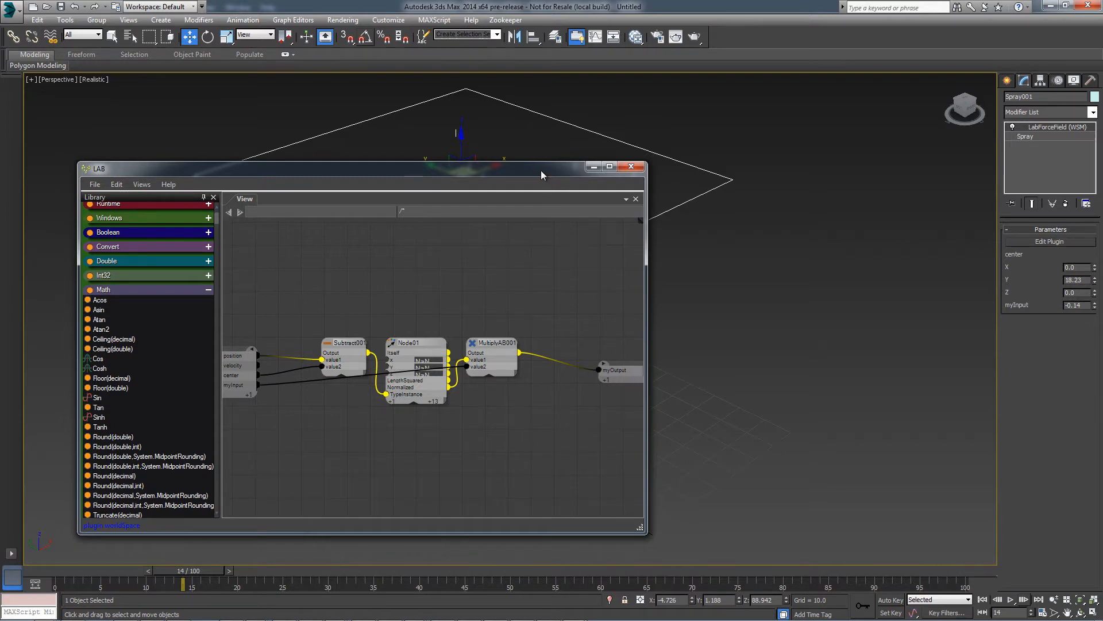
{"action": "left_click_drag", "start_coordinate": [540, 170], "coordinate": [970, 321]}
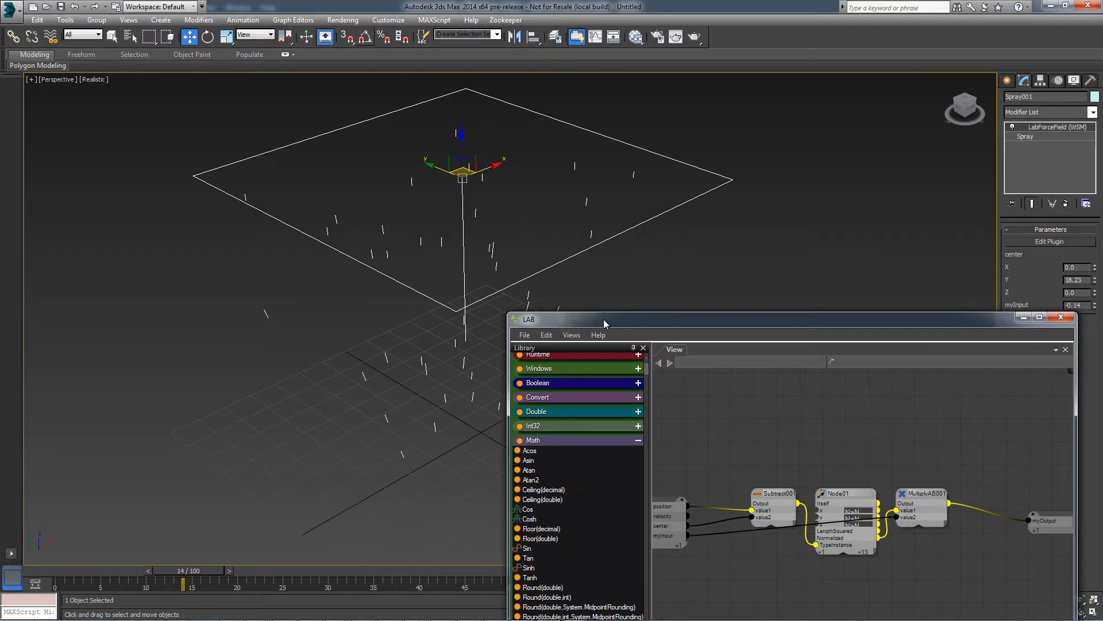
{"action": "left_click_drag", "start_coordinate": [603, 319], "coordinate": [184, 147]}
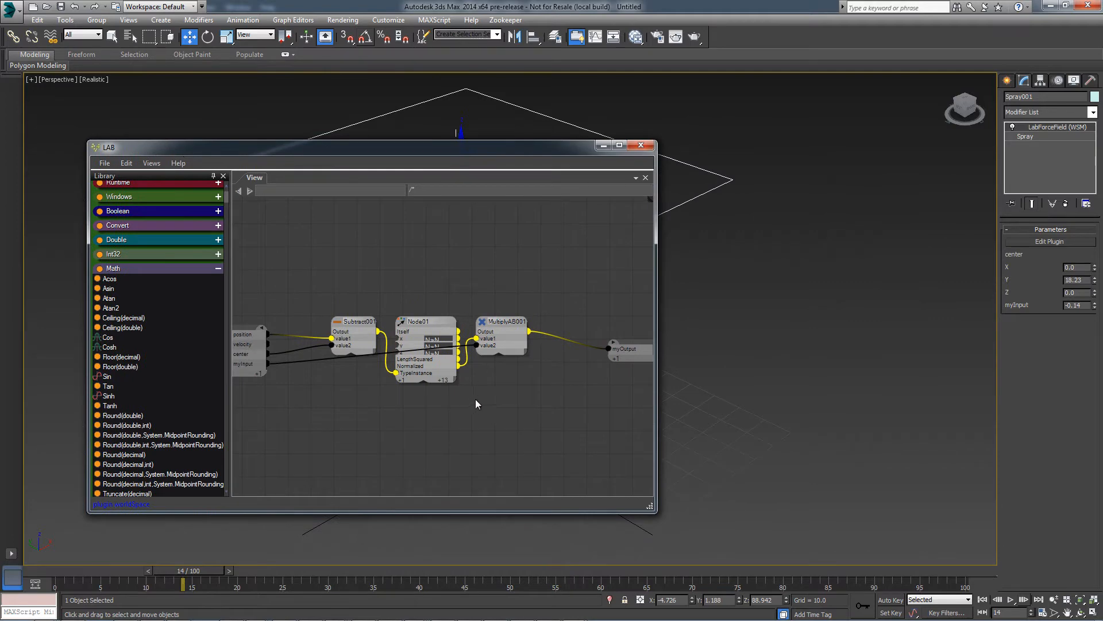
Step: Delete the three nodes between the graph's inputs and myOutput, and scrub to frame 23 to check the particles
{"action": "left_click_drag", "start_coordinate": [557, 447], "coordinate": [314, 292]}
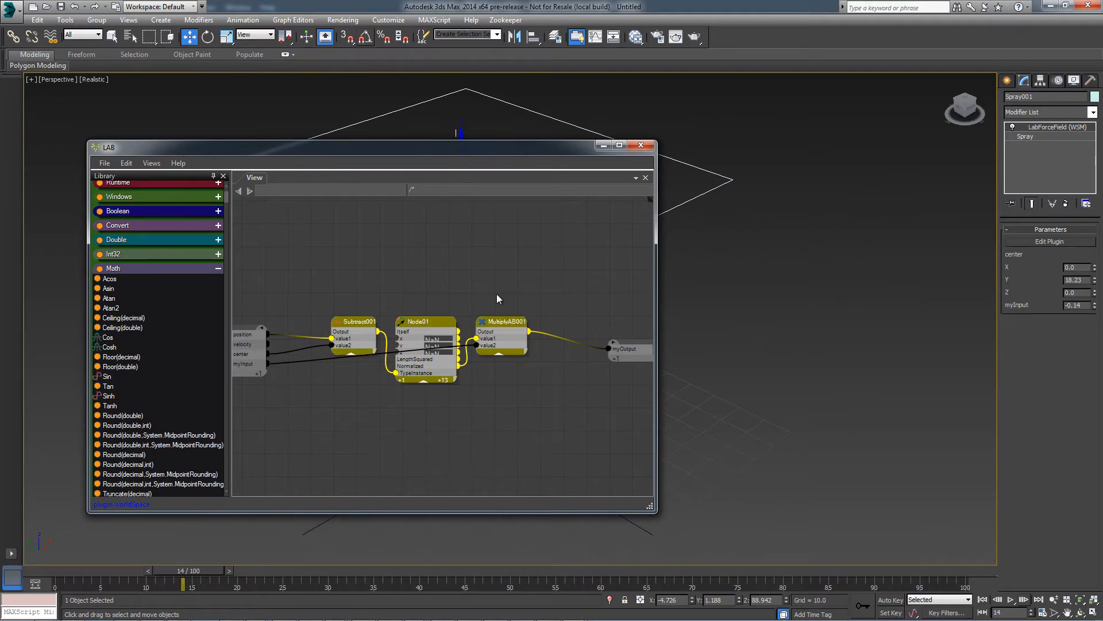
{"action": "key", "text": "Delete"}
{"action": "left_click_drag", "start_coordinate": [517, 164], "coordinate": [974, 245]}
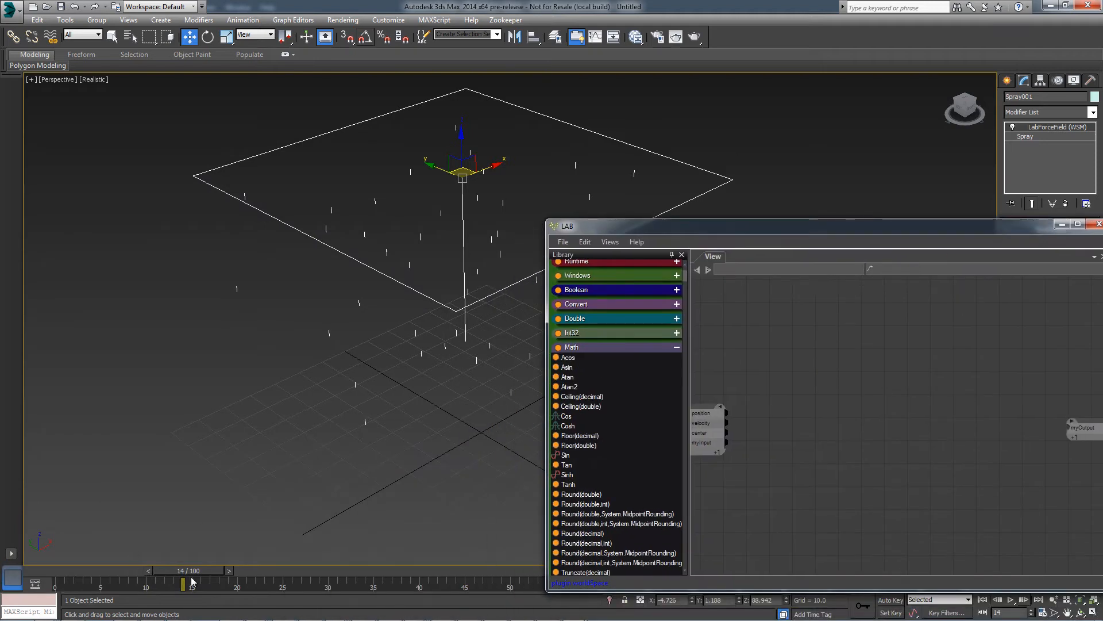
{"action": "left_click_drag", "start_coordinate": [192, 582], "coordinate": [280, 595]}
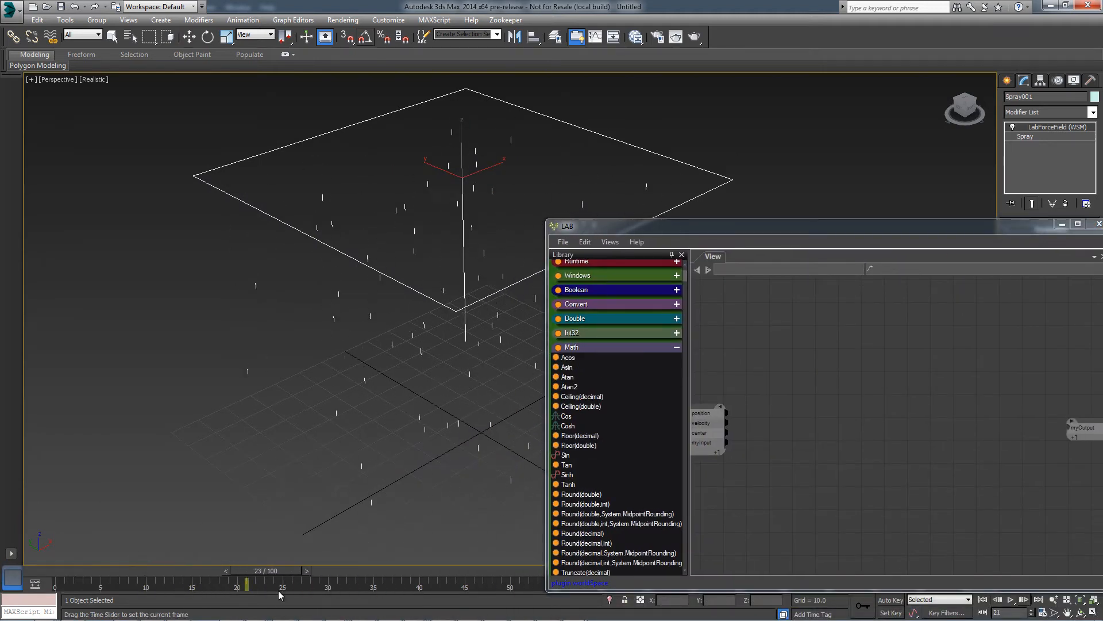
{"action": "key", "text": "w"}
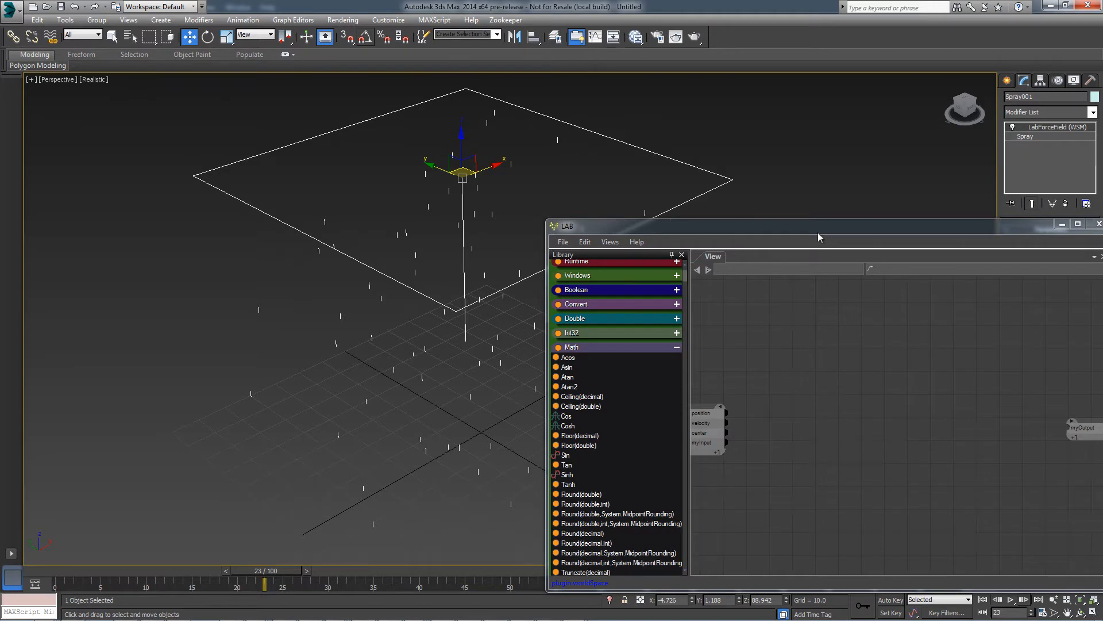
Step: Add a Sin node and a Cos node from the Math library to the graph, one below the other
{"action": "left_click_drag", "start_coordinate": [819, 232], "coordinate": [652, 187]}
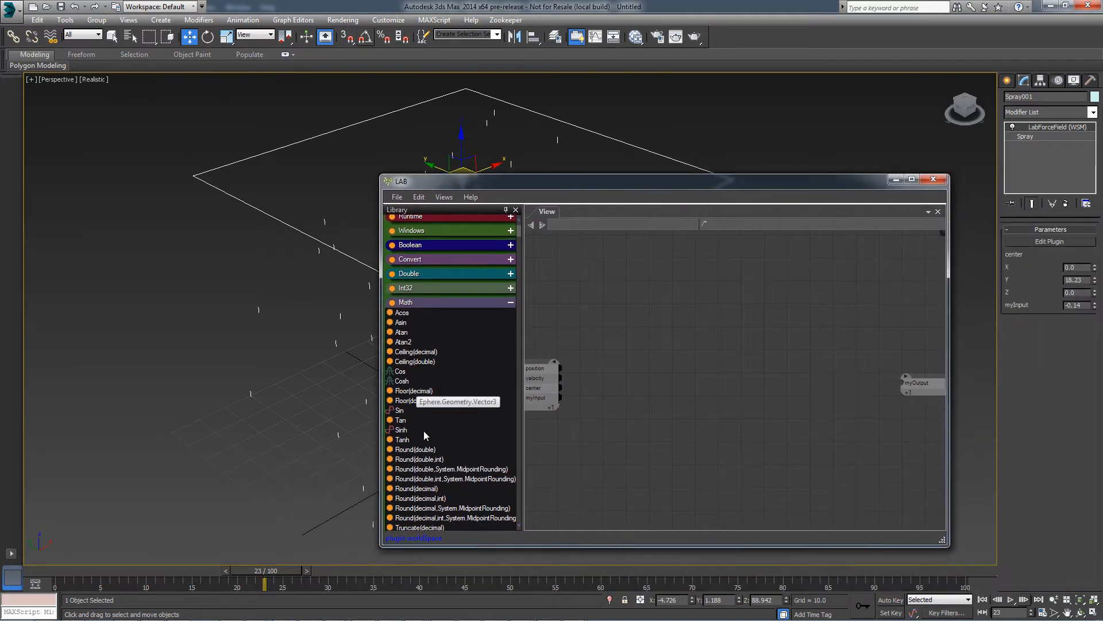
{"action": "left_click_drag", "start_coordinate": [399, 410], "coordinate": [613, 366]}
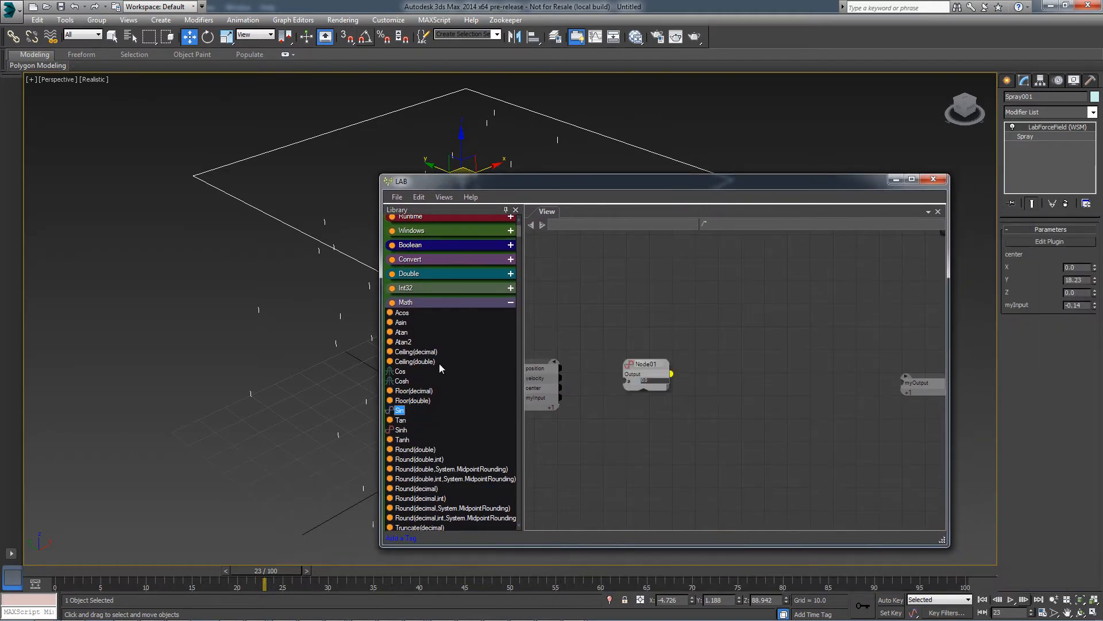
{"action": "left_click_drag", "start_coordinate": [401, 375], "coordinate": [649, 415]}
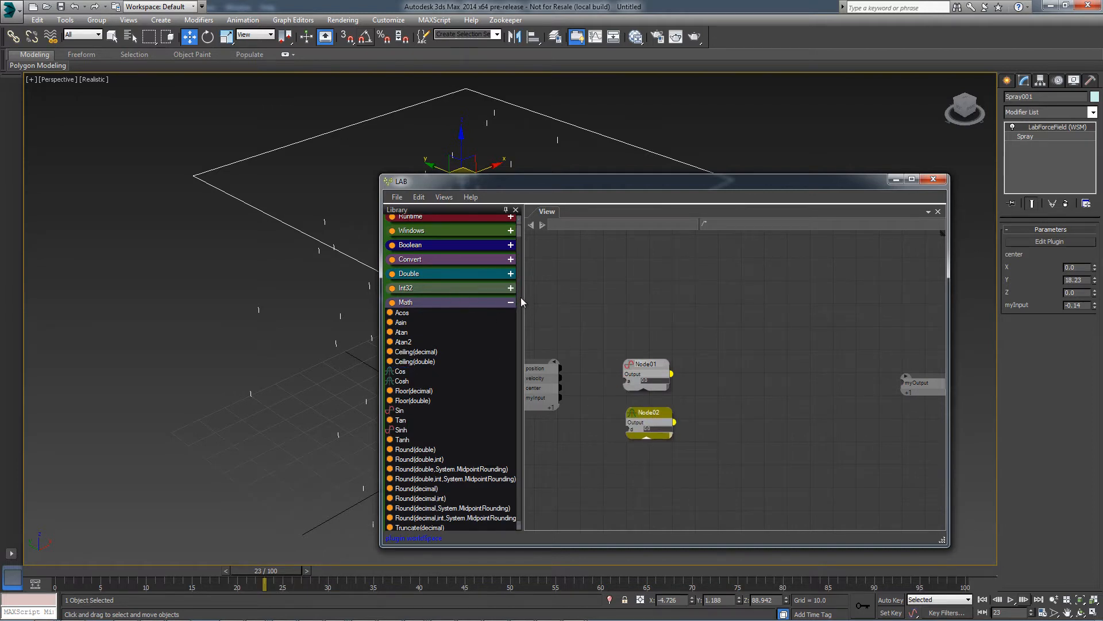
Step: Browse the node library and search the graph's node list for "sin", closing the search without adding a node
{"action": "left_click_drag", "start_coordinate": [520, 230], "coordinate": [518, 293]}
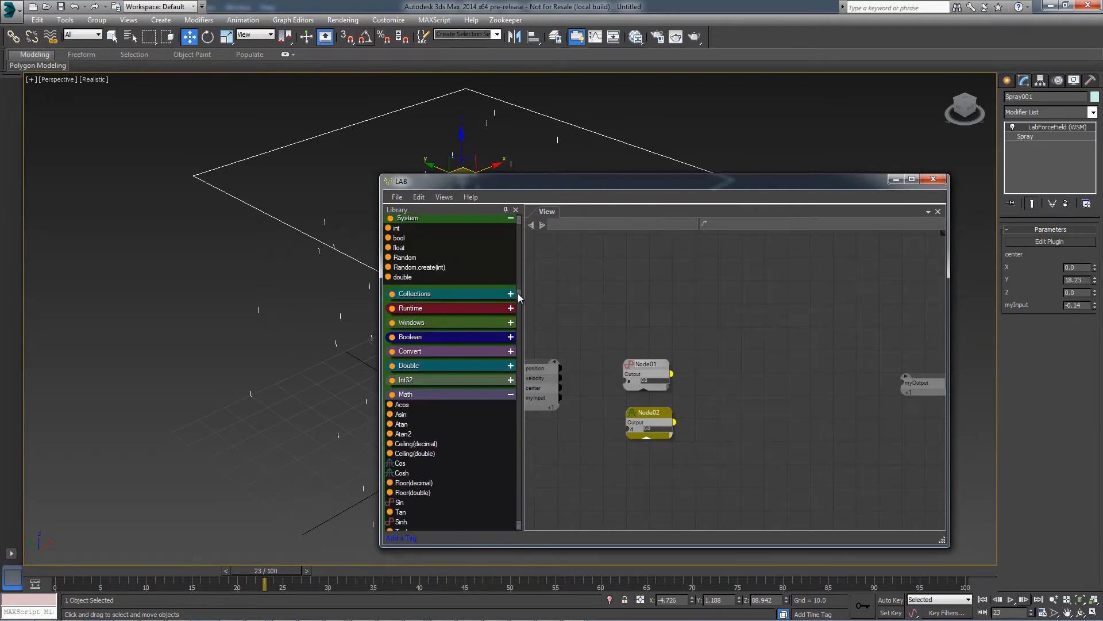
{"action": "scroll", "coordinate": [467, 305], "scroll_direction": "up", "scroll_amount": 3}
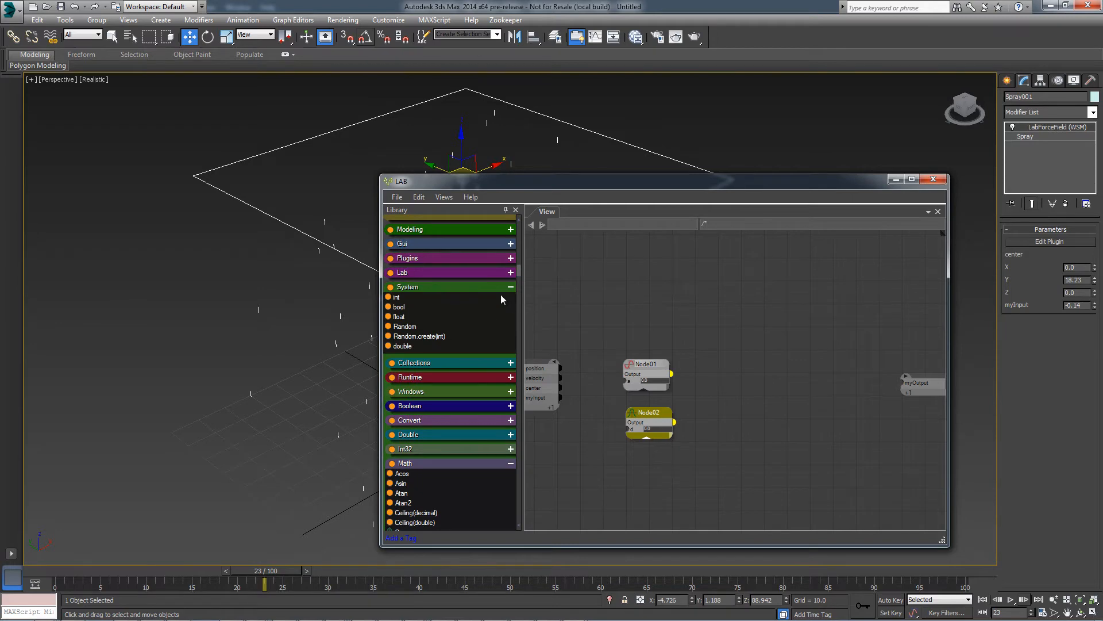
{"action": "right_click", "coordinate": [609, 330]}
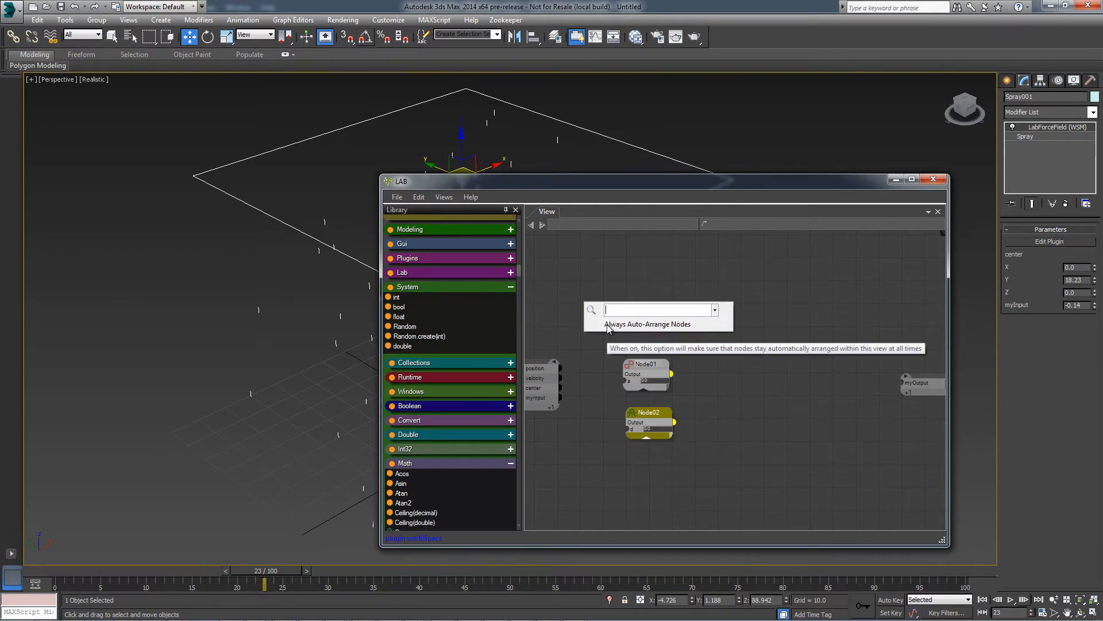
{"action": "type", "text": "sin"}
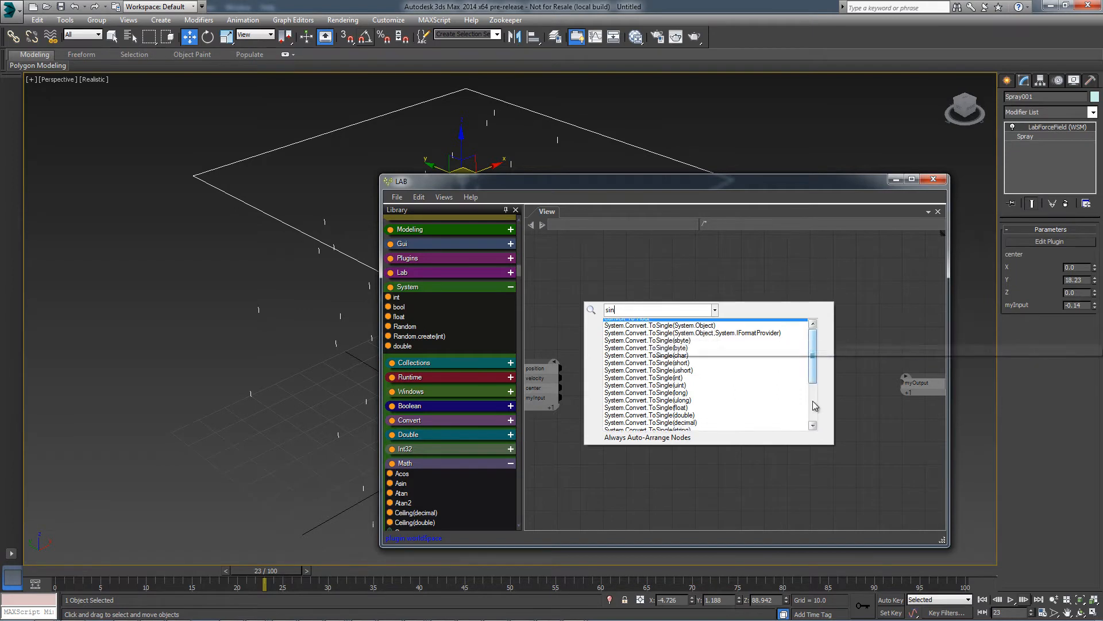
{"action": "scroll", "coordinate": [815, 406], "scroll_direction": "down", "scroll_amount": 3}
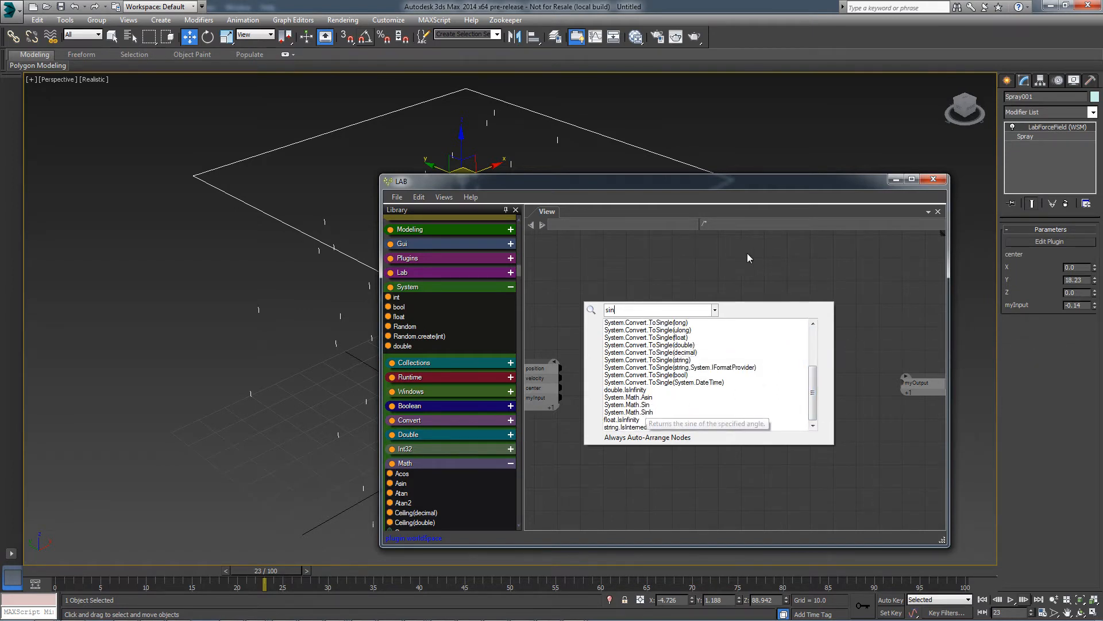
{"action": "left_click", "coordinate": [926, 315]}
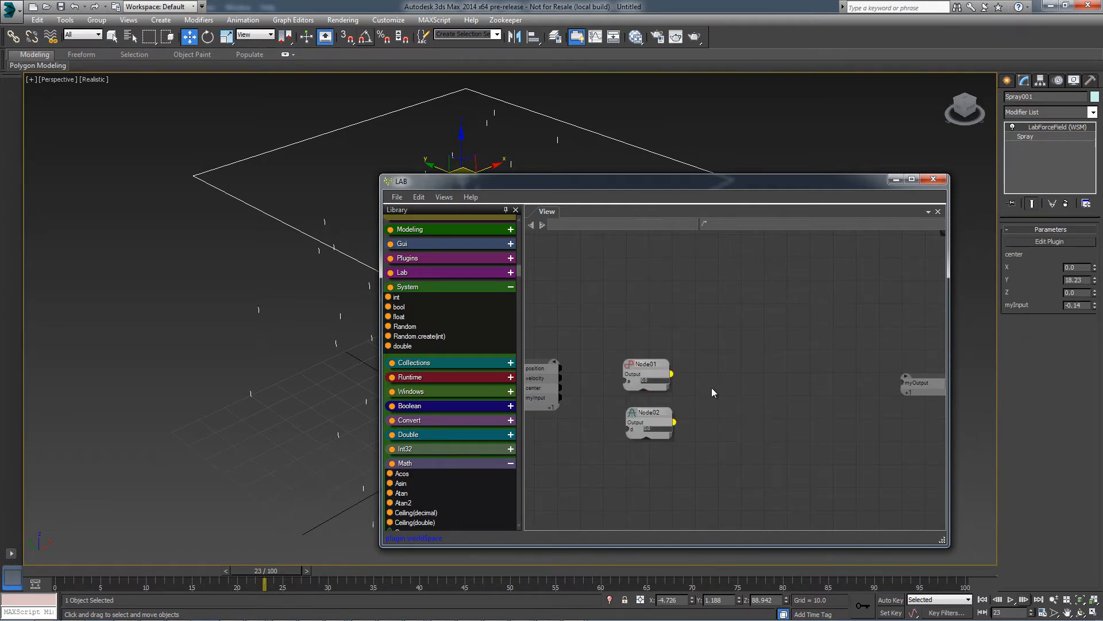
Step: Add a scene time input to the graph and shift the Sin and Cos nodes away from the inputs to make room
{"action": "right_click", "coordinate": [543, 400]}
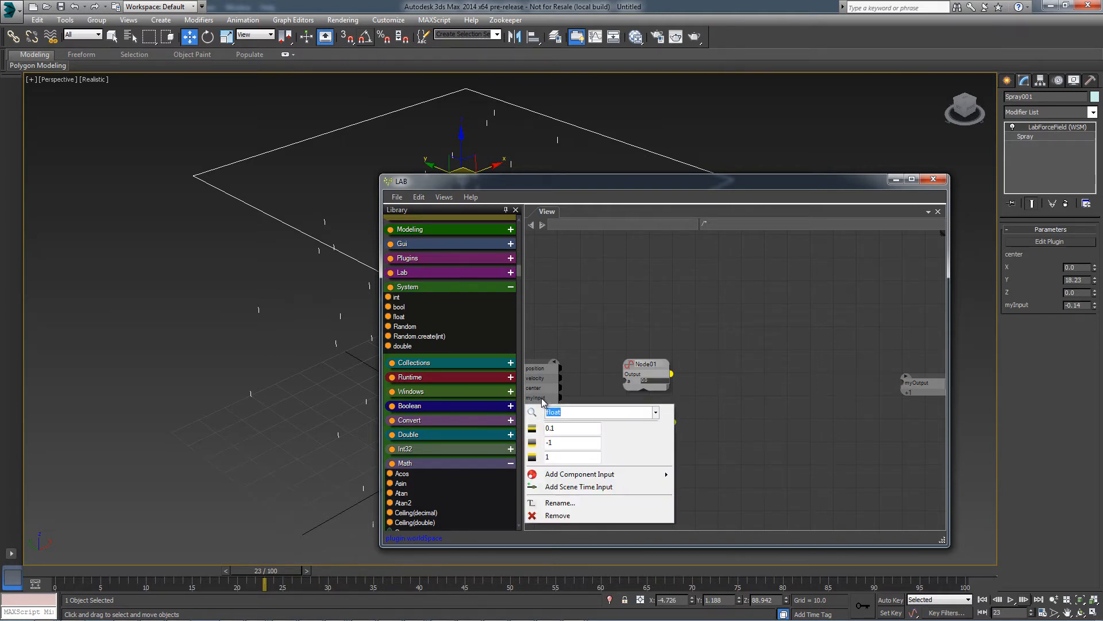
{"action": "left_click", "coordinate": [582, 488]}
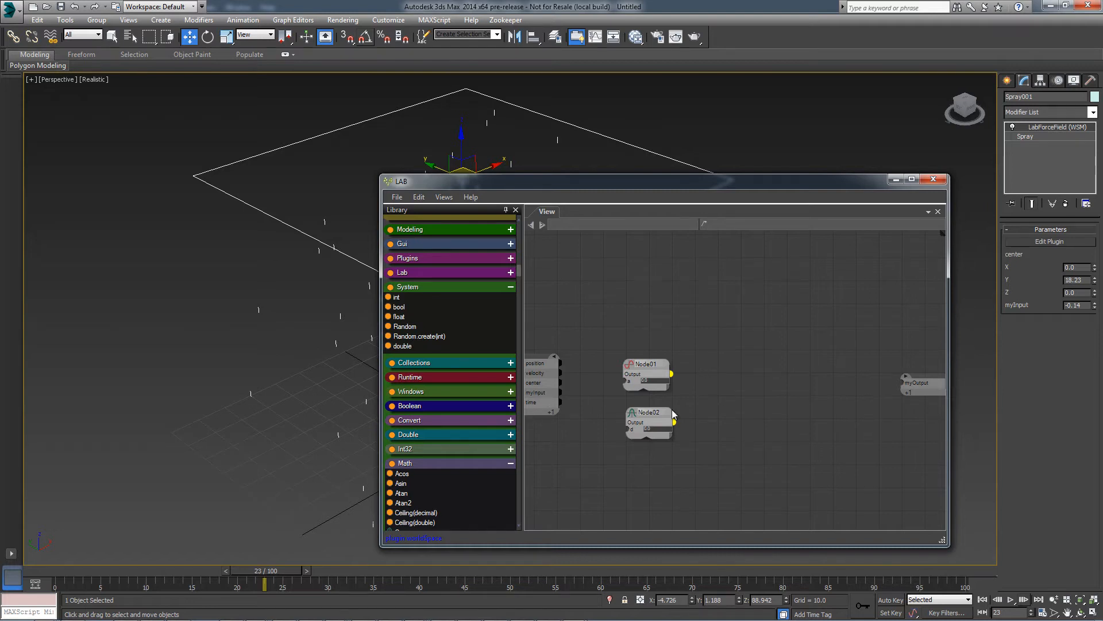
{"action": "left_click_drag", "start_coordinate": [643, 373], "coordinate": [667, 371]}
{"action": "mouse_move", "coordinate": [648, 417]}
{"action": "left_mouse_down"}
{"action": "mouse_move", "coordinate": [678, 419]}
{"action": "mouse_move", "coordinate": [665, 415]}
{"action": "left_mouse_up"}
Step: Add a Multiply node and place it between the graph's inputs and the Sin and Cos nodes
{"action": "right_click", "coordinate": [602, 416]}
{"action": "type", "text": "m"}
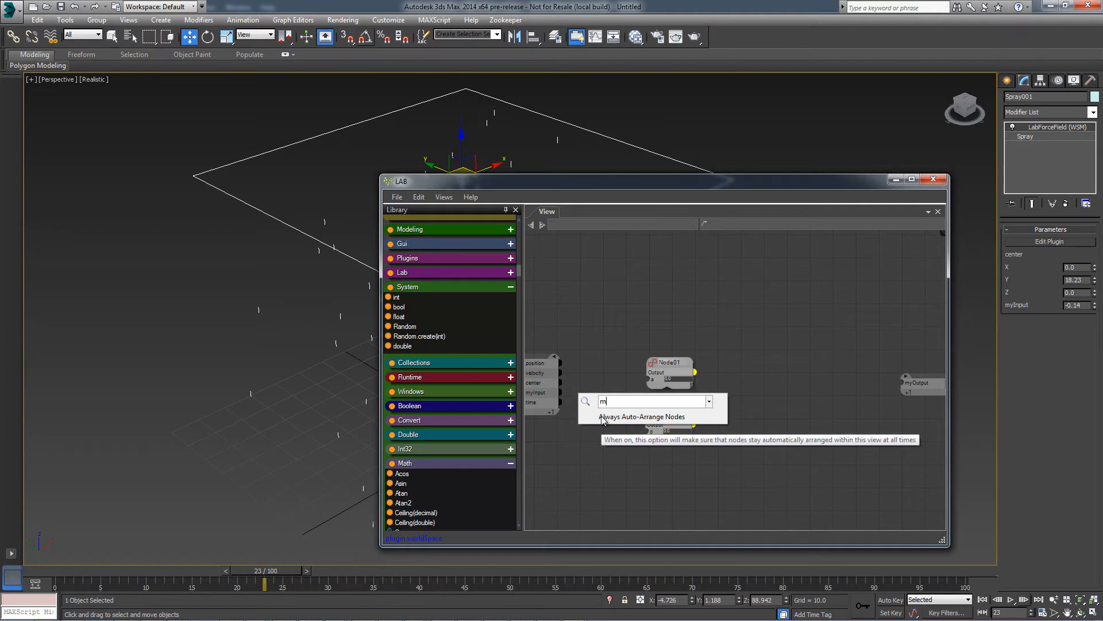
{"action": "type", "text": "ulti"}
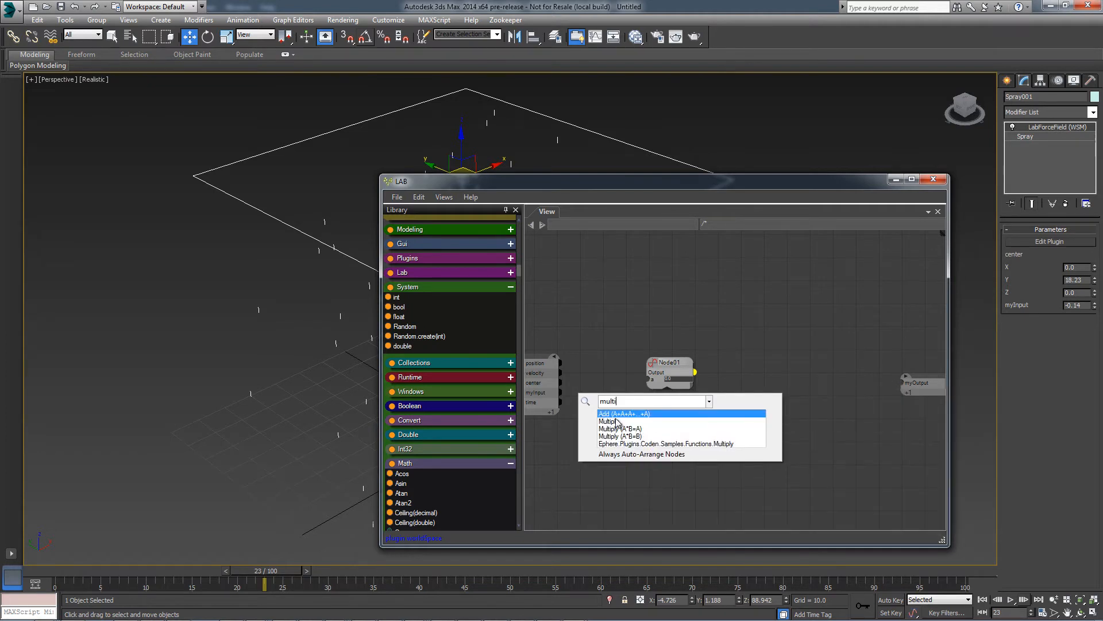
{"action": "left_click", "coordinate": [616, 422]}
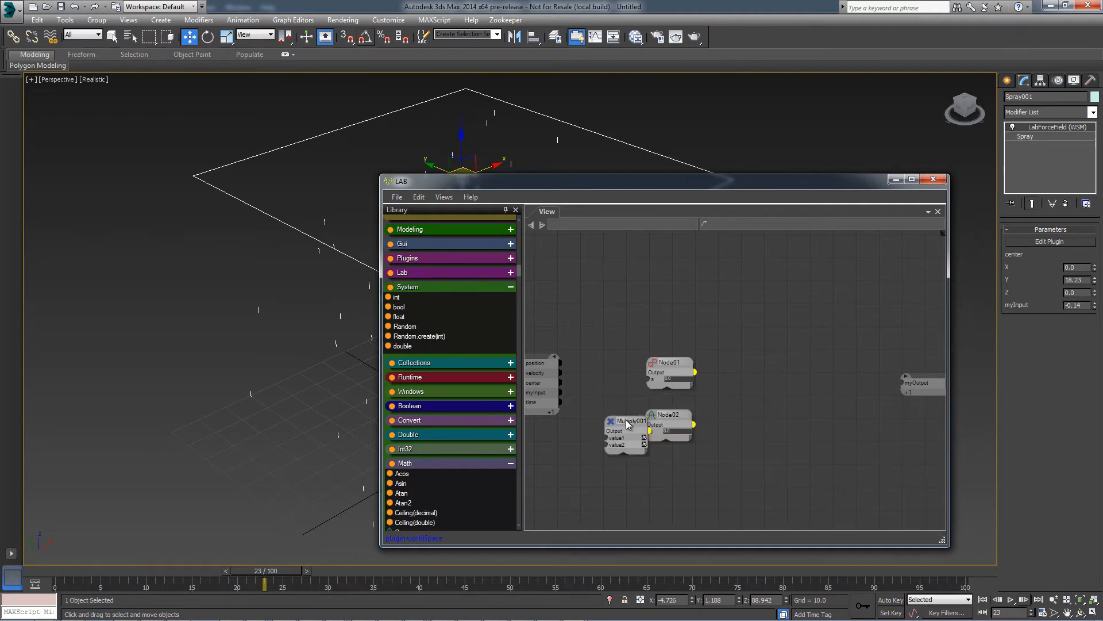
{"action": "left_click_drag", "start_coordinate": [628, 423], "coordinate": [610, 394]}
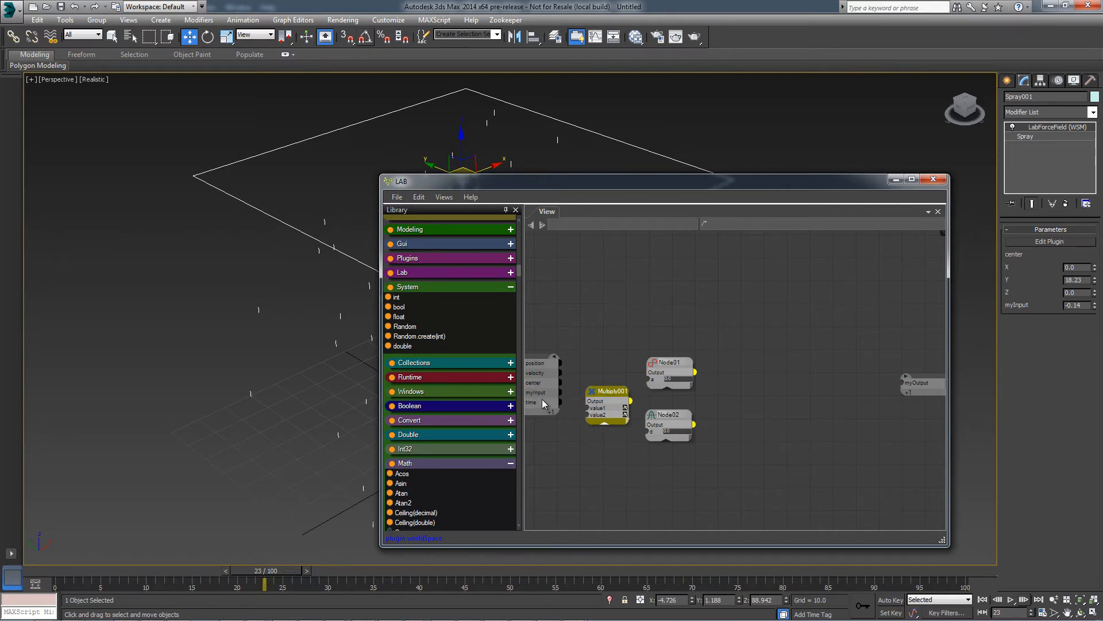
Step: Multiply time by a new exposed graph input set to 1.0, and feed the product into both the Sin and Cos nodes
{"action": "left_click_drag", "start_coordinate": [559, 403], "coordinate": [587, 408]}
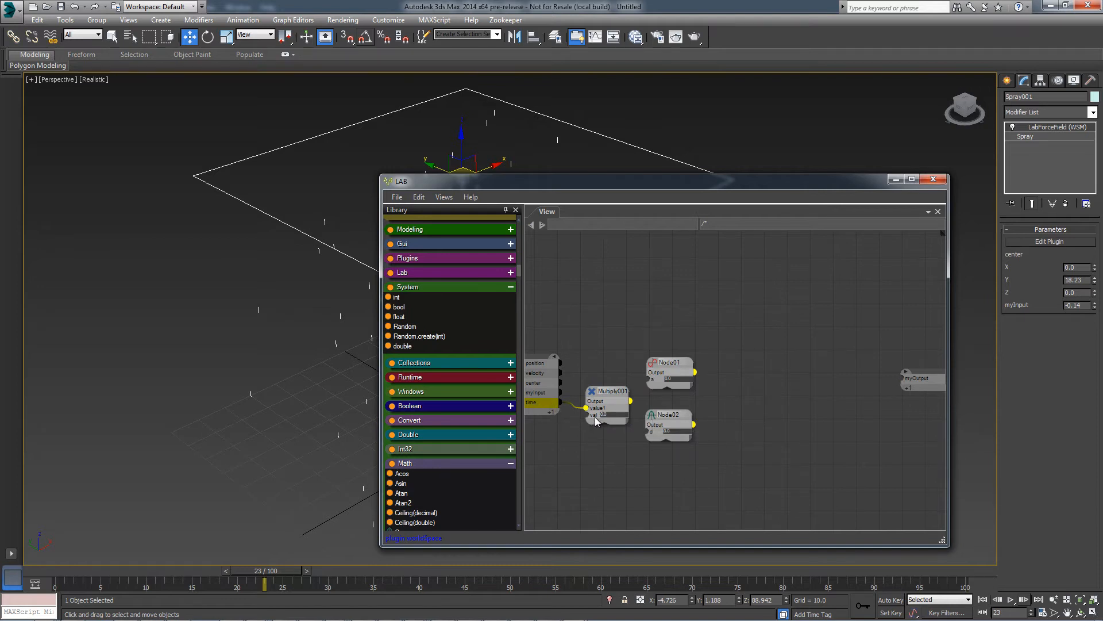
{"action": "left_click_drag", "start_coordinate": [587, 415], "coordinate": [555, 410]}
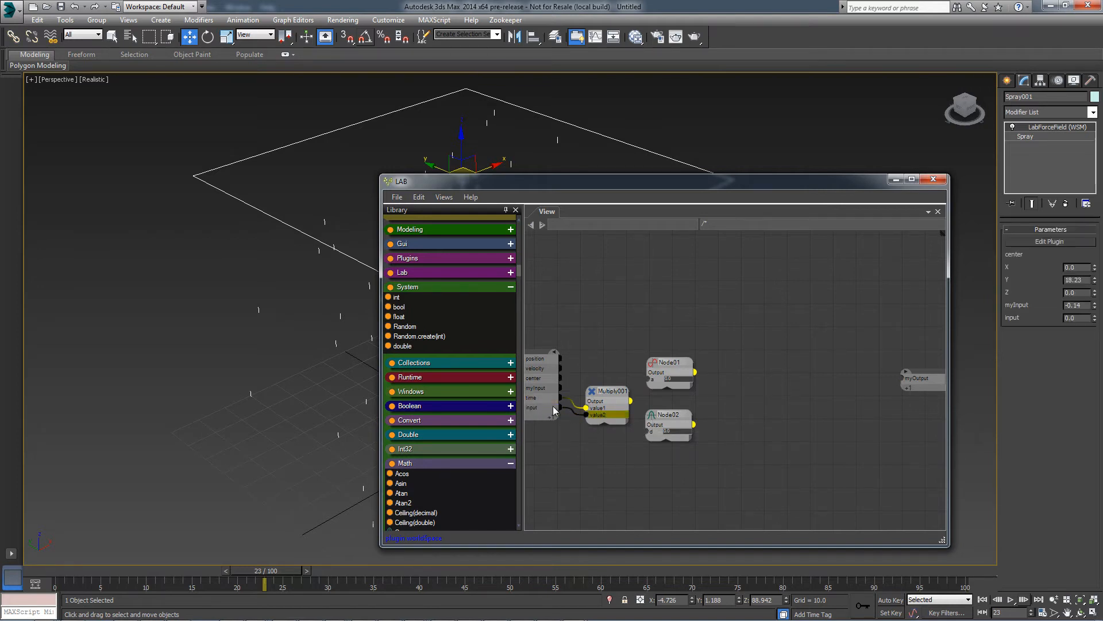
{"action": "left_click", "coordinate": [1075, 318]}
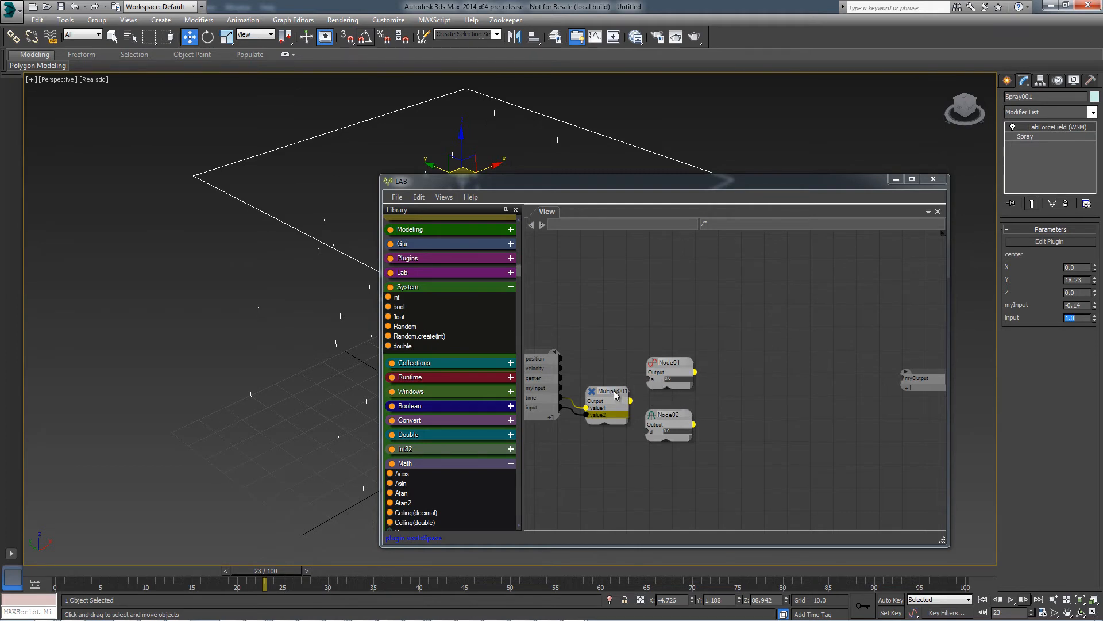
{"action": "left_click_drag", "start_coordinate": [619, 401], "coordinate": [655, 432]}
Step: Add a 3d Vector from 3 Coordinates node between the Sin and Cos nodes and myOutput
{"action": "right_click", "coordinate": [745, 377]}
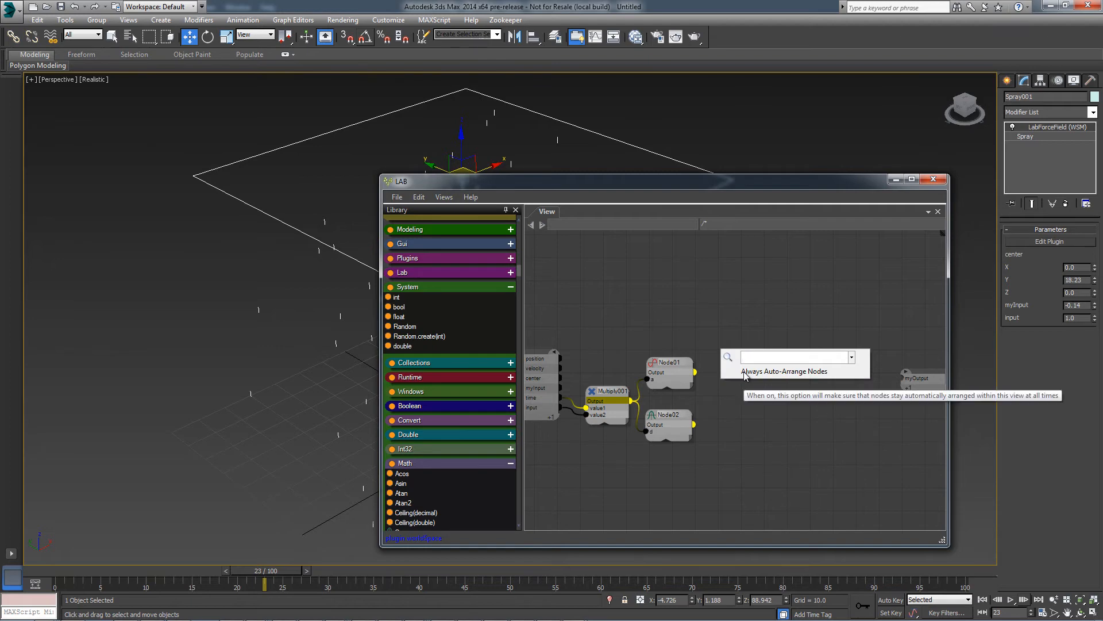
{"action": "type", "text": "vector"}
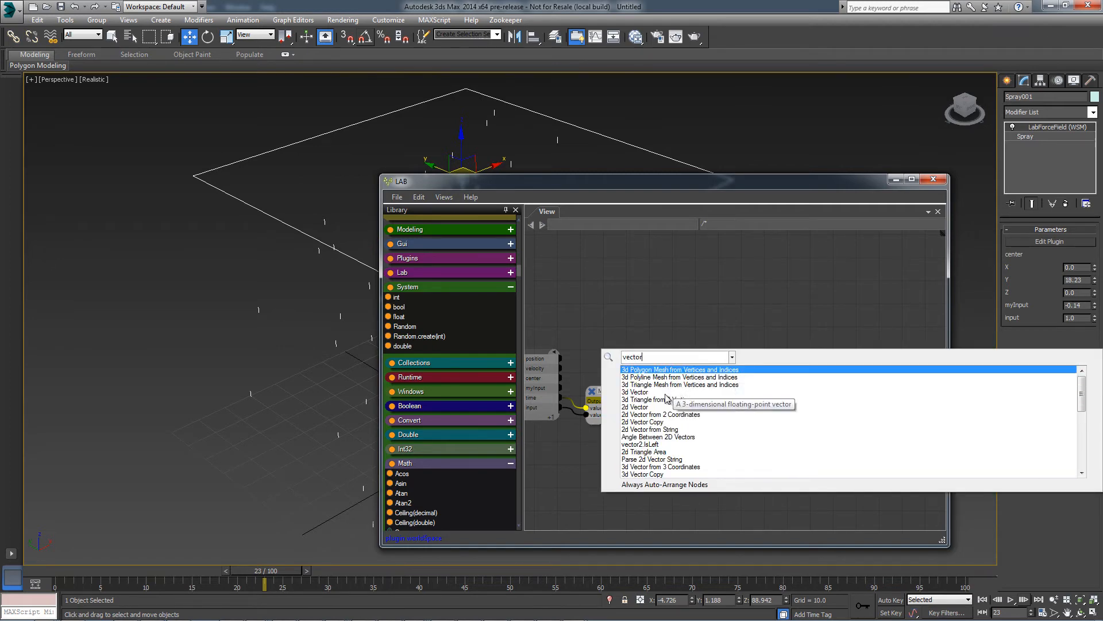
{"action": "double_click", "coordinate": [675, 470]}
{"action": "left_click", "coordinate": [785, 376]}
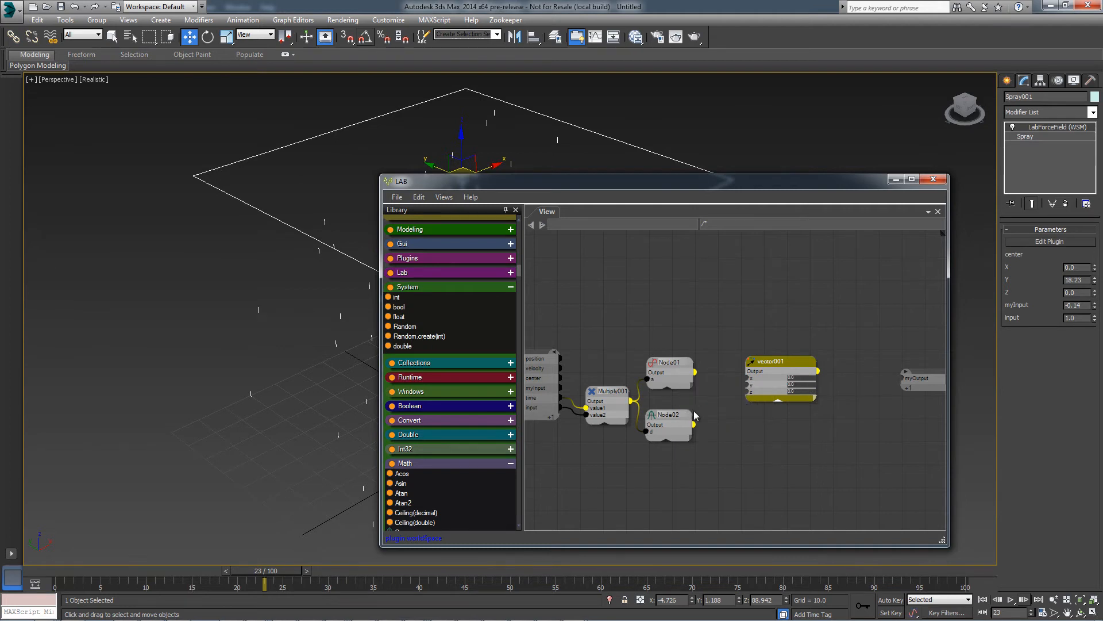
Step: Move Sin below Cos, connect Cos to the vector's x and Sin to its y, and link the vector to myOutput
{"action": "left_click_drag", "start_coordinate": [678, 370], "coordinate": [711, 468]}
{"action": "left_click_drag", "start_coordinate": [680, 421], "coordinate": [746, 378]}
{"action": "left_click_drag", "start_coordinate": [729, 469], "coordinate": [746, 385]}
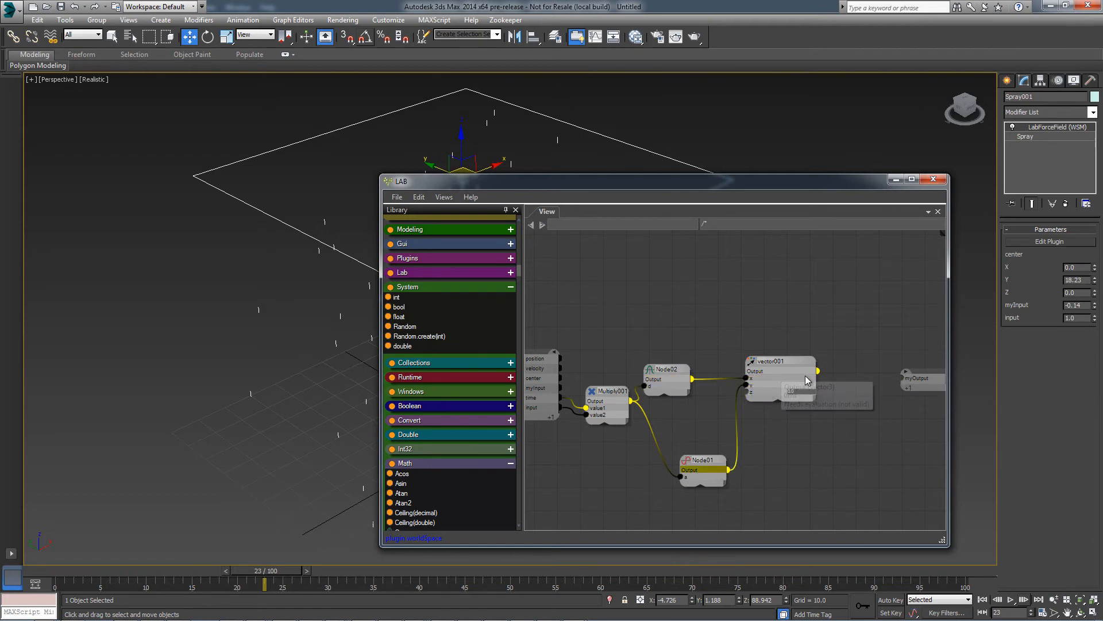
{"action": "left_click_drag", "start_coordinate": [818, 371], "coordinate": [914, 382]}
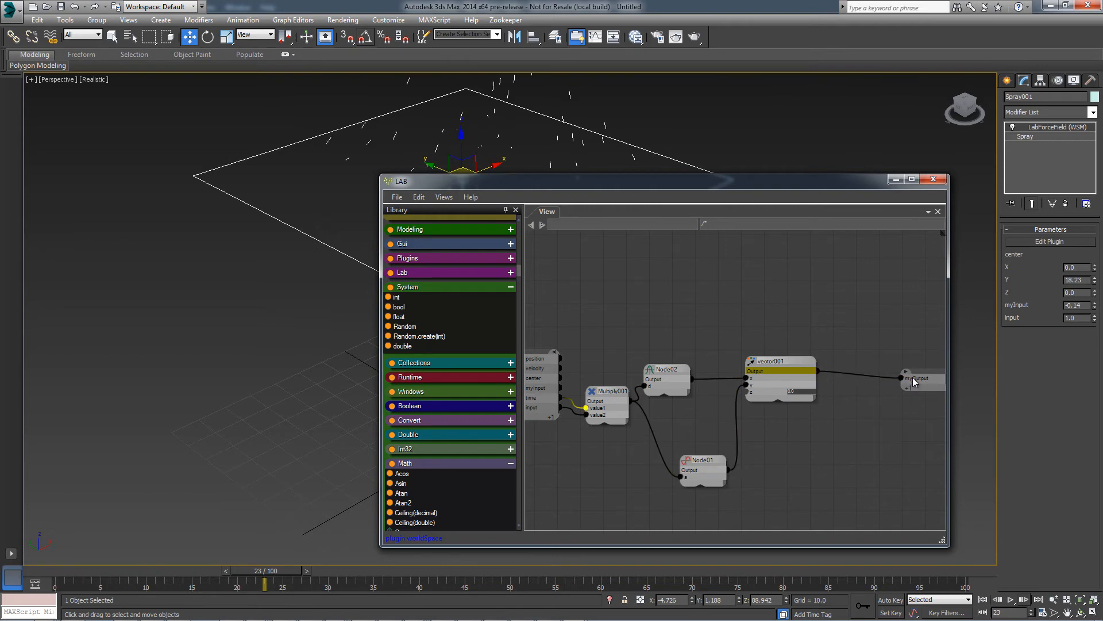
Step: Uncover the viewport and scrub through the early frames to frame 7 to examine how the particles move around the emitter
{"action": "left_click_drag", "start_coordinate": [723, 181], "coordinate": [598, 418]}
{"action": "mouse_move", "coordinate": [580, 258]}
{"action": "middle_mouse_down"}
{"action": "mouse_move", "coordinate": [608, 269]}
{"action": "mouse_move", "coordinate": [576, 326]}
{"action": "middle_mouse_up"}
{"action": "scroll", "coordinate": [608, 272], "scroll_direction": "down", "scroll_amount": 5}
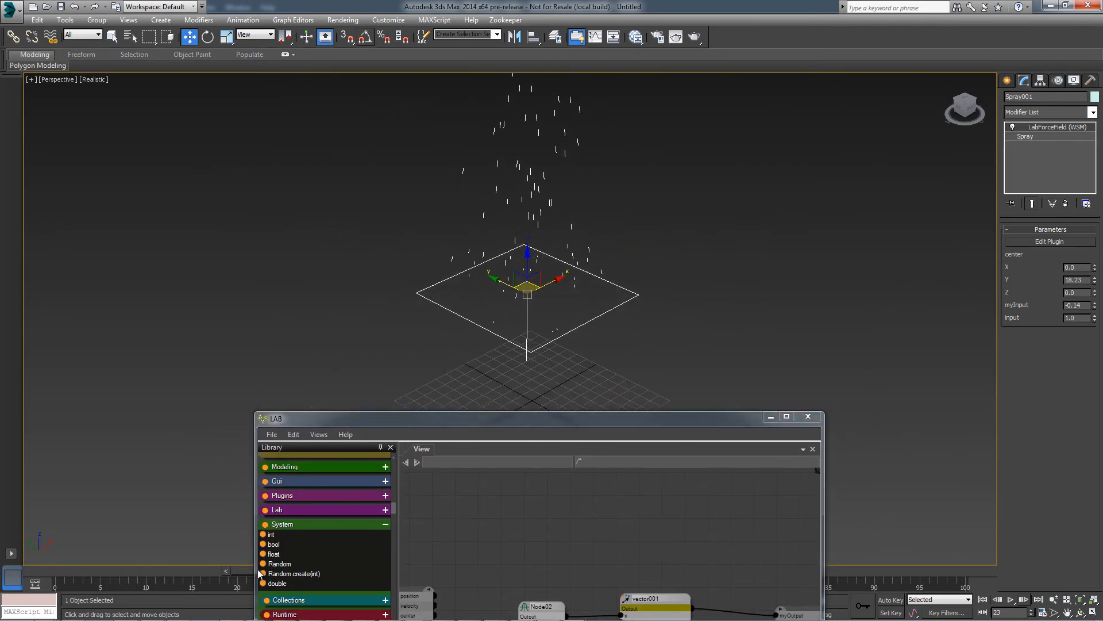
{"action": "left_click_drag", "start_coordinate": [440, 420], "coordinate": [733, 424]}
{"action": "left_click_drag", "start_coordinate": [274, 570], "coordinate": [181, 574]}
{"action": "mouse_move", "coordinate": [99, 573]}
{"action": "left_mouse_down"}
{"action": "mouse_move", "coordinate": [739, 549]}
{"action": "mouse_move", "coordinate": [565, 567]}
{"action": "mouse_move", "coordinate": [120, 546]}
{"action": "mouse_move", "coordinate": [540, 553]}
{"action": "mouse_move", "coordinate": [805, 542]}
{"action": "mouse_move", "coordinate": [604, 564]}
{"action": "mouse_move", "coordinate": [117, 568]}
{"action": "left_mouse_up"}
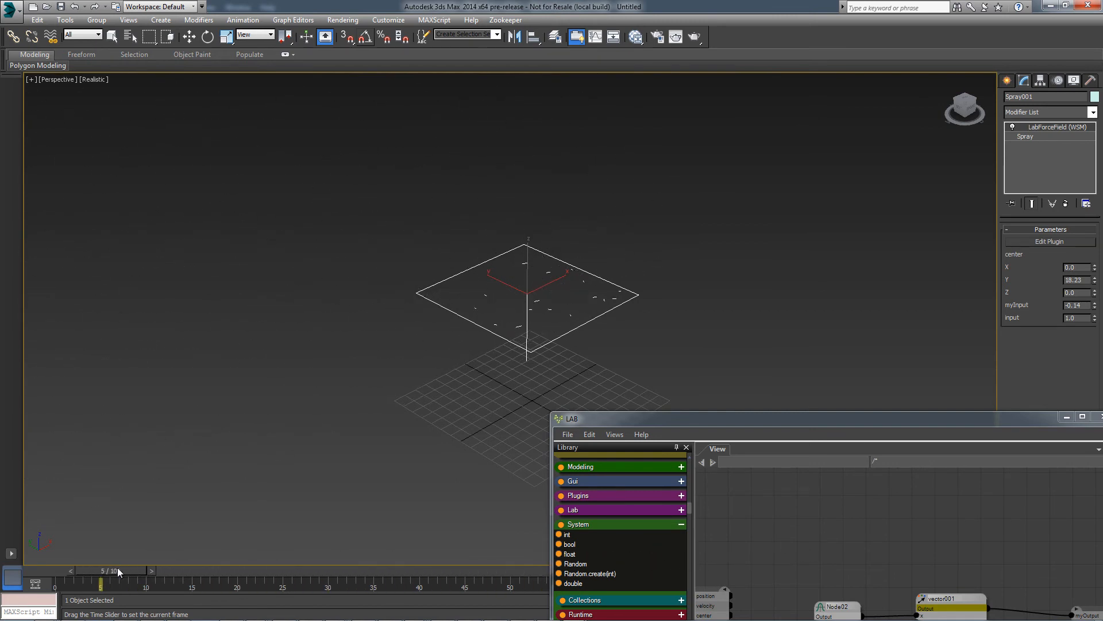
{"action": "key", "text": "w"}
Step: Add a MultiplyAB node that multiplies the vector output by myInput, and connect its result to myOutput
{"action": "left_click_drag", "start_coordinate": [728, 417], "coordinate": [348, 165]}
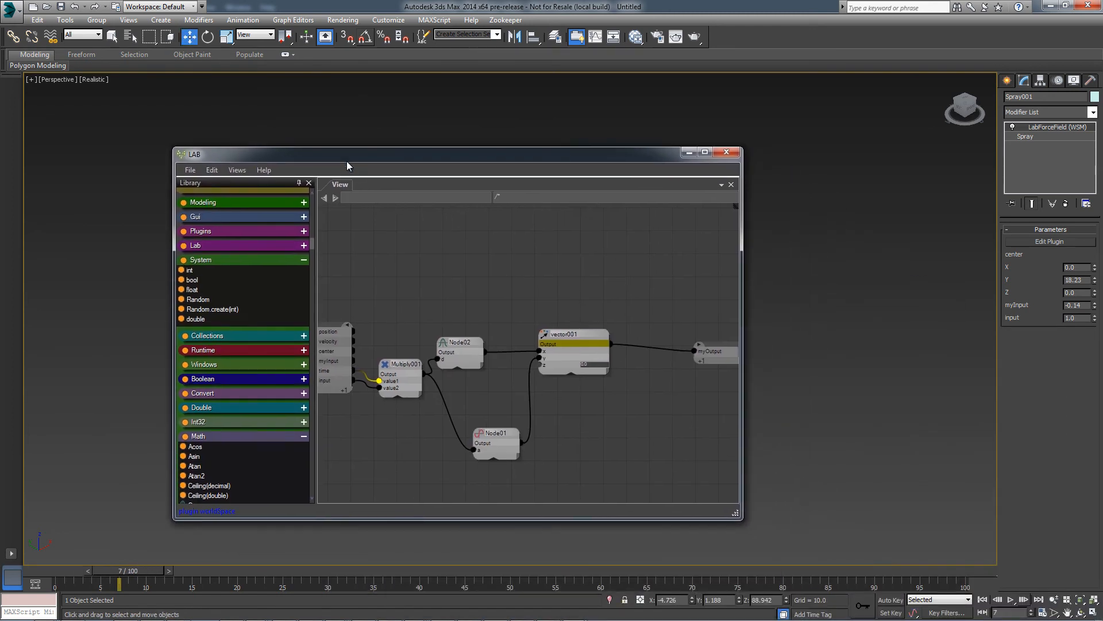
{"action": "left_click_drag", "start_coordinate": [559, 330], "coordinate": [541, 328]}
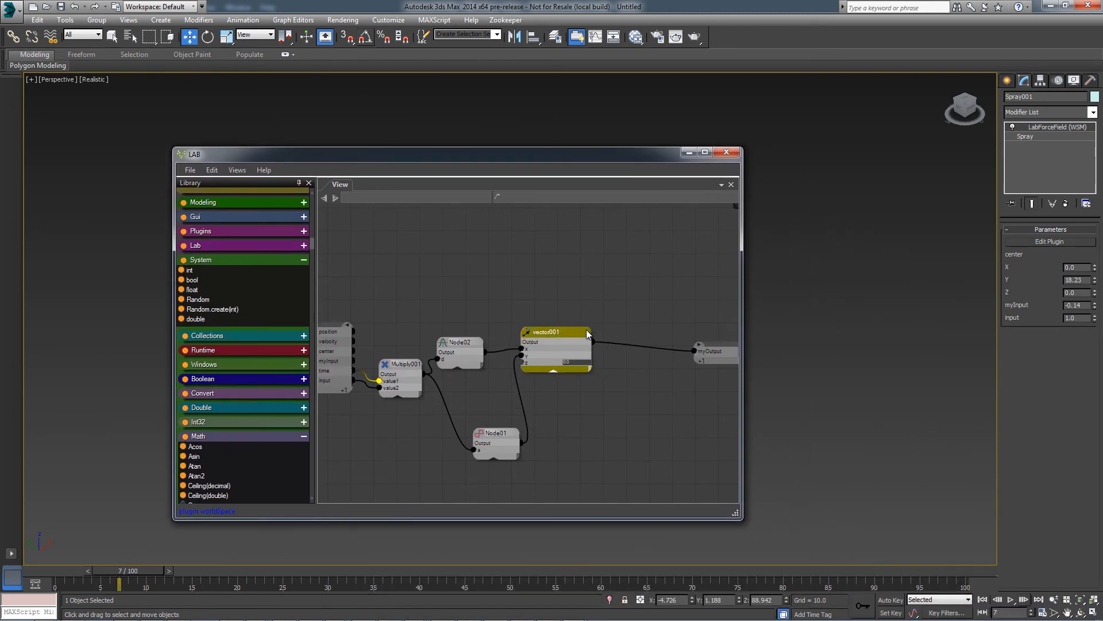
{"action": "right_click", "coordinate": [638, 302]}
{"action": "type", "text": "mul"}
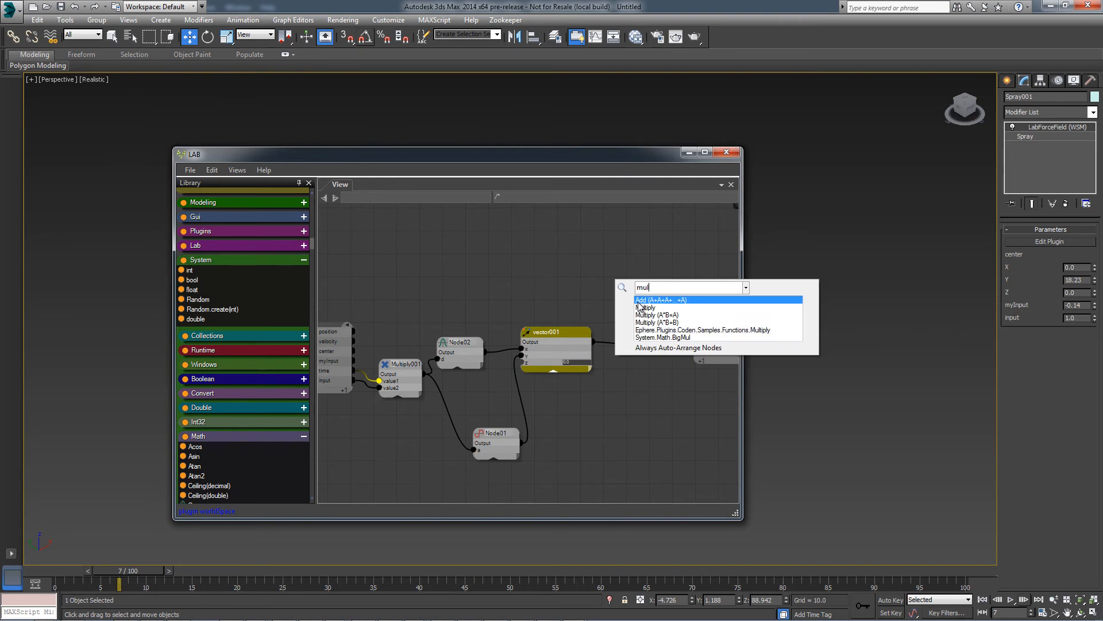
{"action": "left_click", "coordinate": [689, 316]}
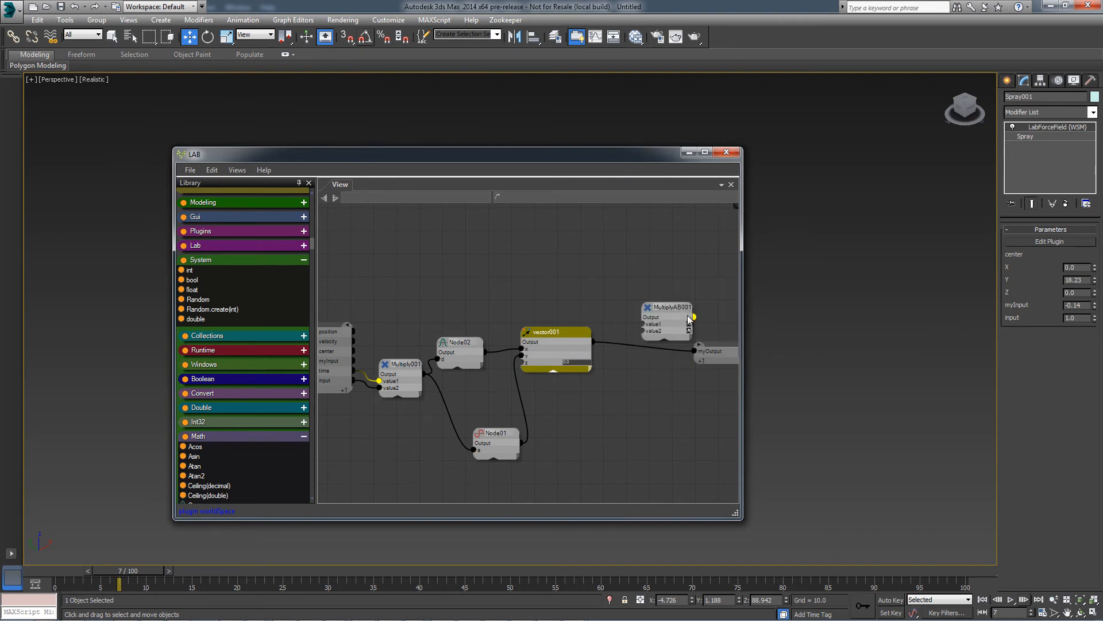
{"action": "left_click_drag", "start_coordinate": [689, 317], "coordinate": [669, 316]}
{"action": "left_click_drag", "start_coordinate": [576, 341], "coordinate": [631, 323]}
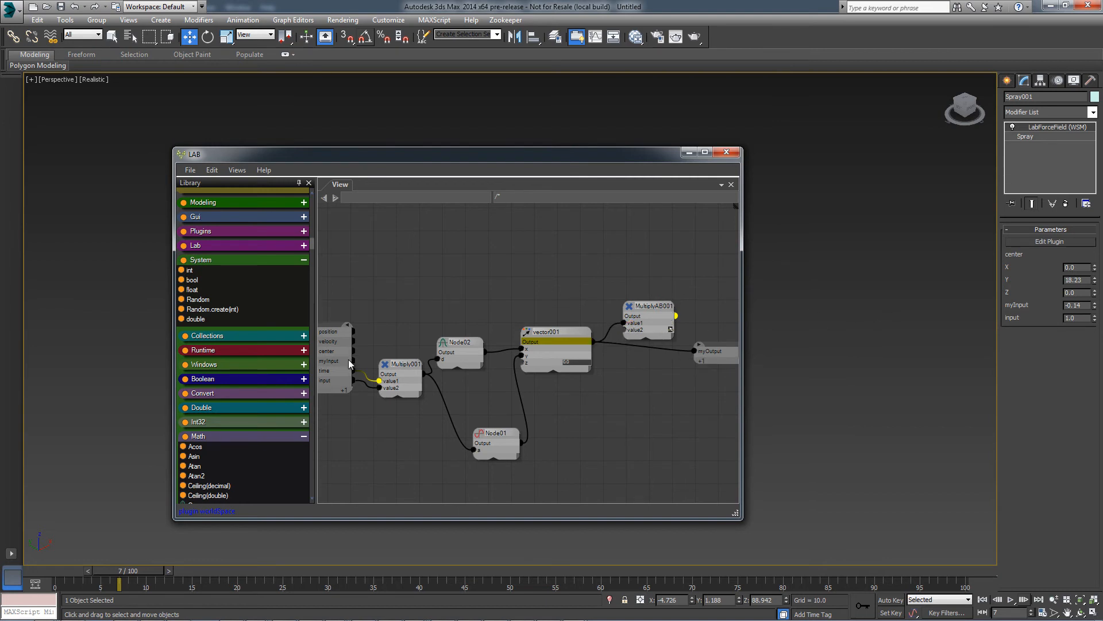
{"action": "left_click_drag", "start_coordinate": [349, 360], "coordinate": [708, 353]}
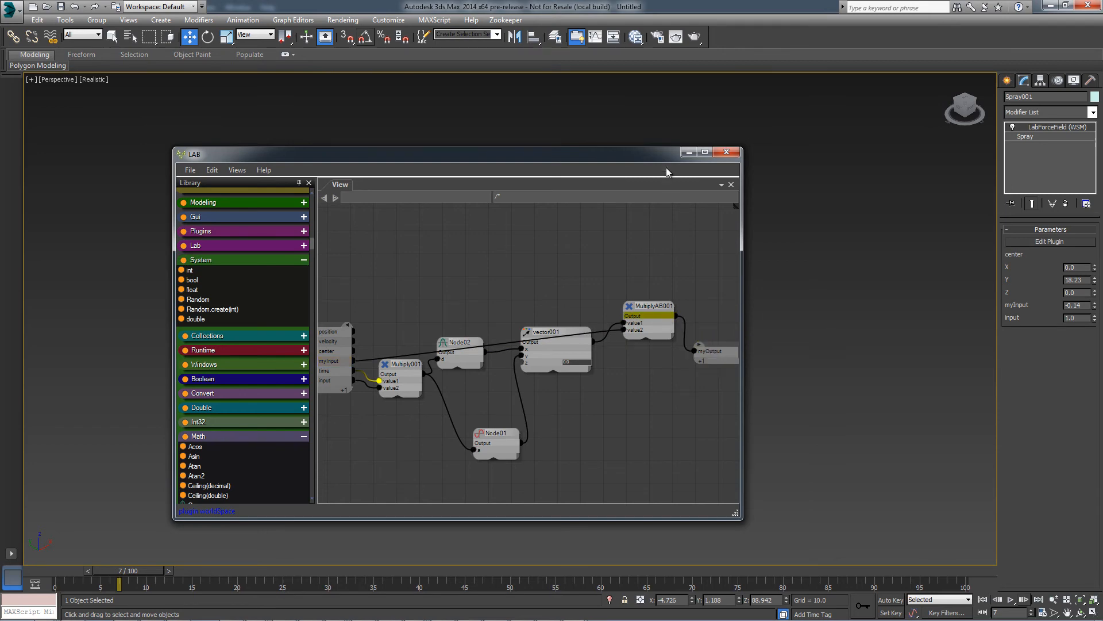
Step: Set myInput to 0.1 and input to 5.0, scrubbing to frame 71 to check the particles
{"action": "mouse_move", "coordinate": [667, 171]}
{"action": "left_mouse_down"}
{"action": "mouse_move", "coordinate": [453, 380]}
{"action": "mouse_move", "coordinate": [349, 167]}
{"action": "mouse_move", "coordinate": [306, 144]}
{"action": "left_mouse_up"}
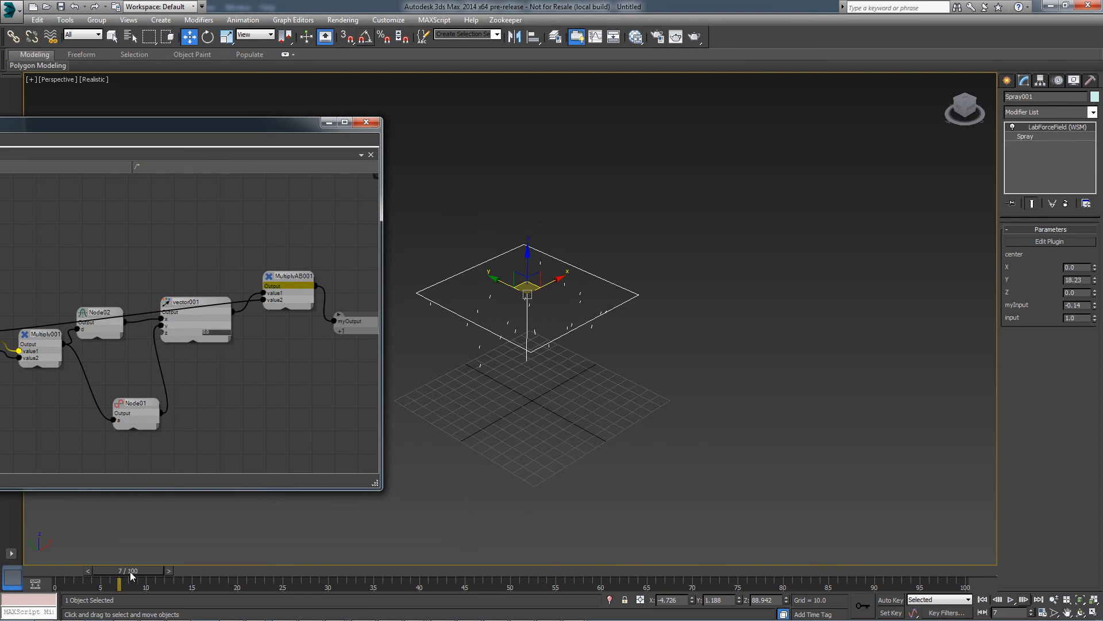
{"action": "mouse_move", "coordinate": [131, 576]}
{"action": "left_mouse_down"}
{"action": "mouse_move", "coordinate": [845, 606]}
{"action": "mouse_move", "coordinate": [386, 601]}
{"action": "left_mouse_up"}
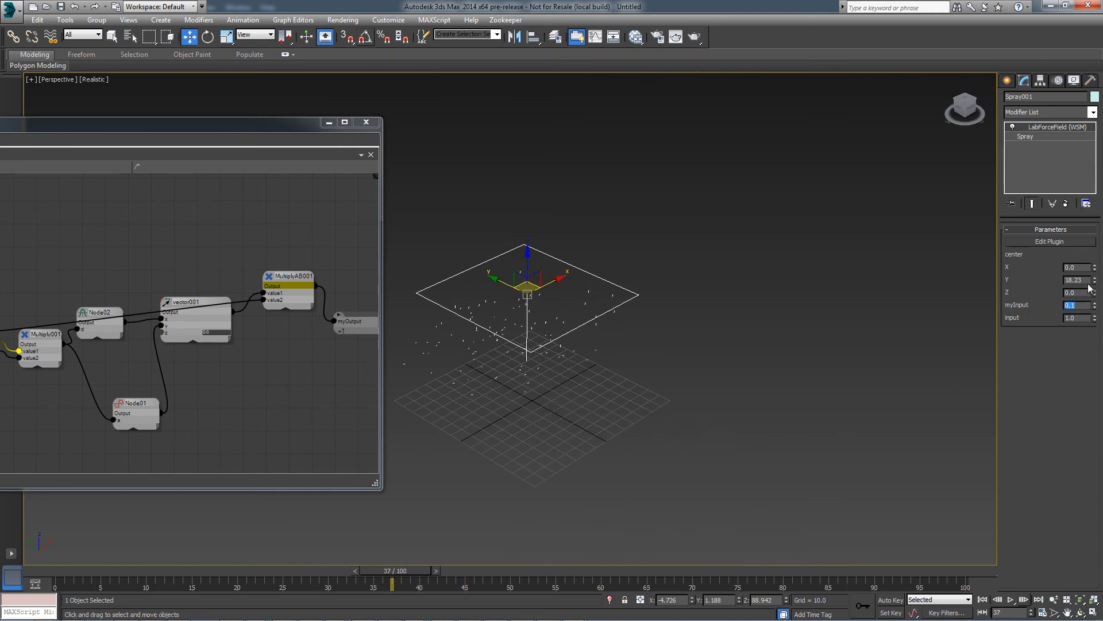
{"action": "left_click_drag", "start_coordinate": [1086, 318], "coordinate": [1067, 319]}
{"action": "left_click_drag", "start_coordinate": [389, 572], "coordinate": [582, 564]}
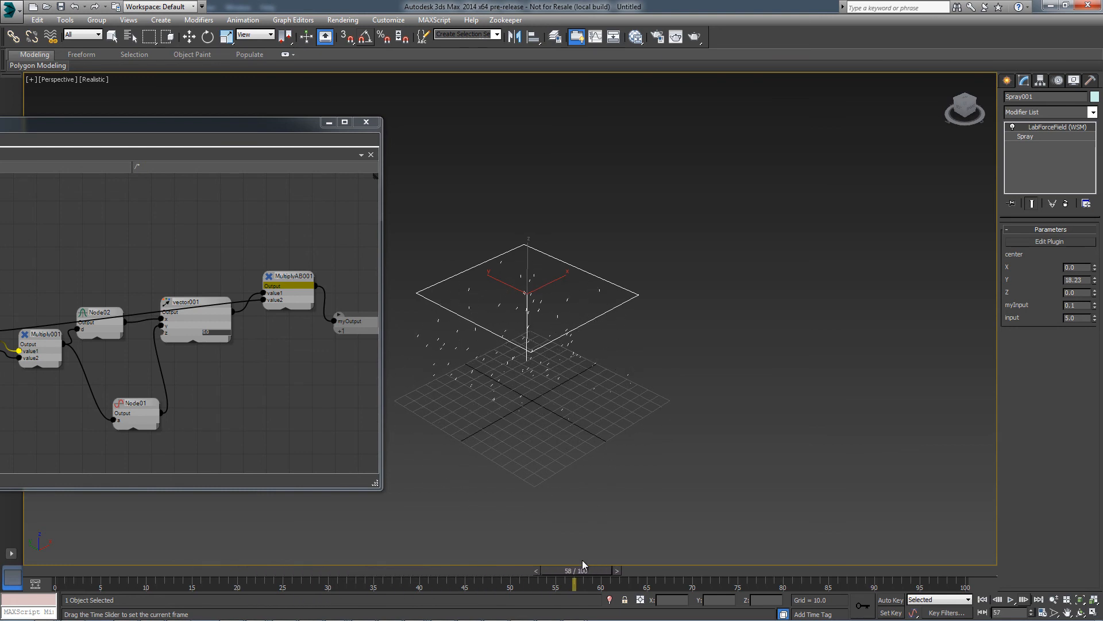
{"action": "mouse_move", "coordinate": [709, 555]}
{"action": "left_mouse_down"}
{"action": "mouse_move", "coordinate": [832, 546]}
{"action": "mouse_move", "coordinate": [767, 571]}
{"action": "mouse_move", "coordinate": [101, 589]}
{"action": "mouse_move", "coordinate": [164, 575]}
{"action": "mouse_move", "coordinate": [689, 574]}
{"action": "left_mouse_up"}
{"action": "key", "text": "w"}
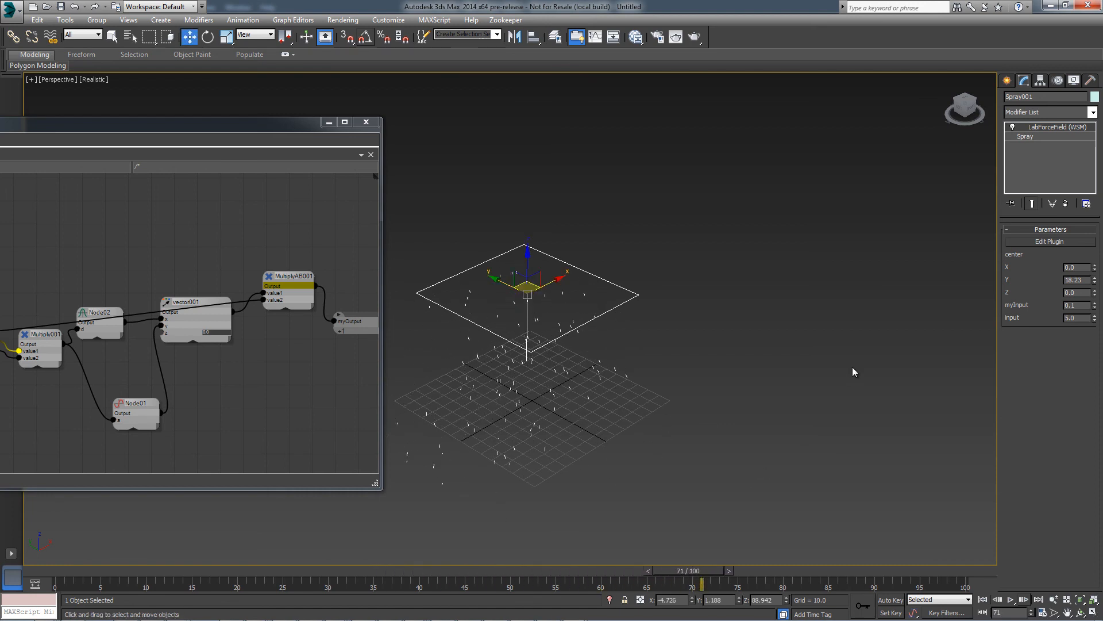
Step: Set input to 5.5 and myInput to 0.09, and close the plugin graph window
{"action": "mouse_move", "coordinate": [1096, 319]}
{"action": "left_mouse_down"}
{"action": "mouse_move", "coordinate": [1096, 303]}
{"action": "mouse_move", "coordinate": [1097, 316]}
{"action": "left_mouse_up"}
{"action": "left_click_drag", "start_coordinate": [308, 139], "coordinate": [661, 172]}
{"action": "left_click", "coordinate": [726, 162]}
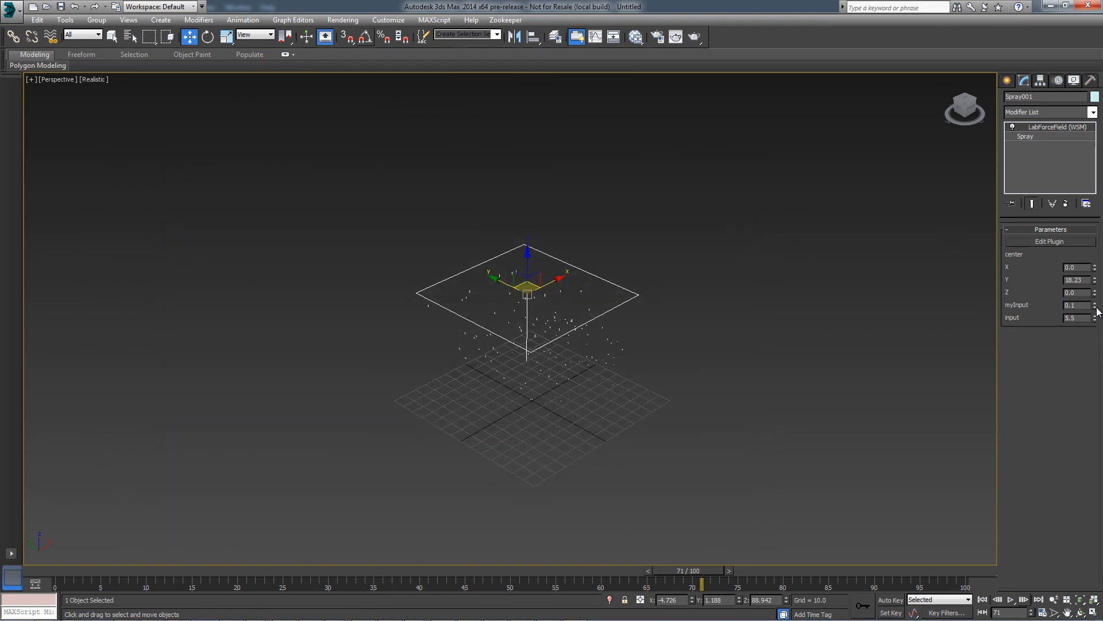
{"action": "left_click_drag", "start_coordinate": [1093, 297], "coordinate": [1096, 305]}
{"action": "left_click_drag", "start_coordinate": [1095, 307], "coordinate": [1096, 310]}
Step: Scrub back and forth through the timeline to examine the particles' swirling motion over time
{"action": "left_click_drag", "start_coordinate": [716, 568], "coordinate": [550, 571]}
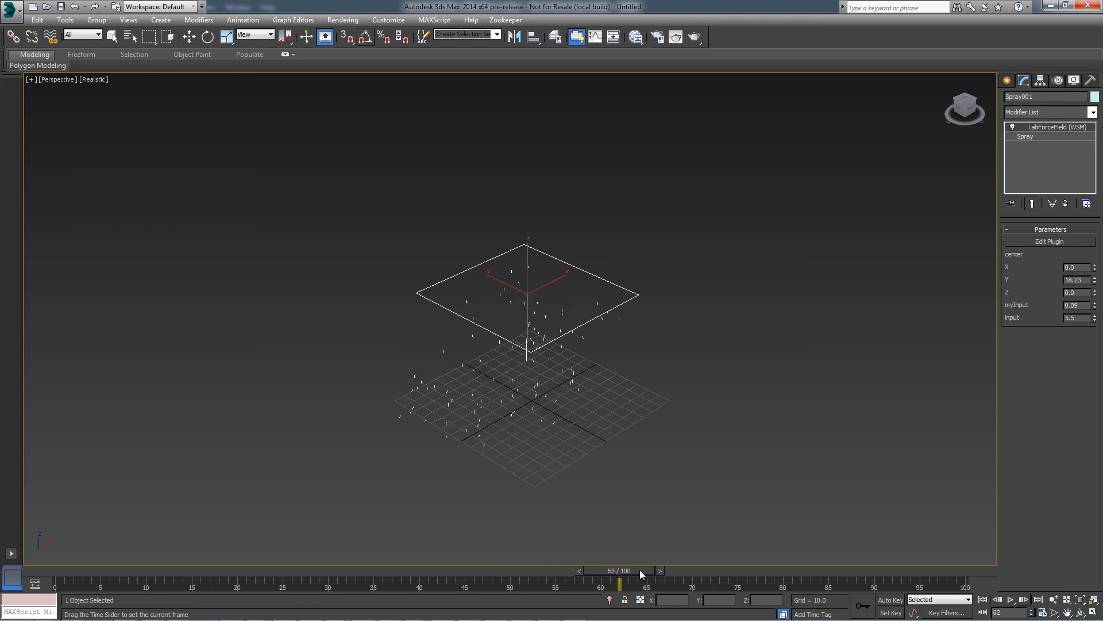
{"action": "left_click_drag", "start_coordinate": [921, 568], "coordinate": [353, 569]}
{"action": "left_click_drag", "start_coordinate": [224, 572], "coordinate": [412, 562]}
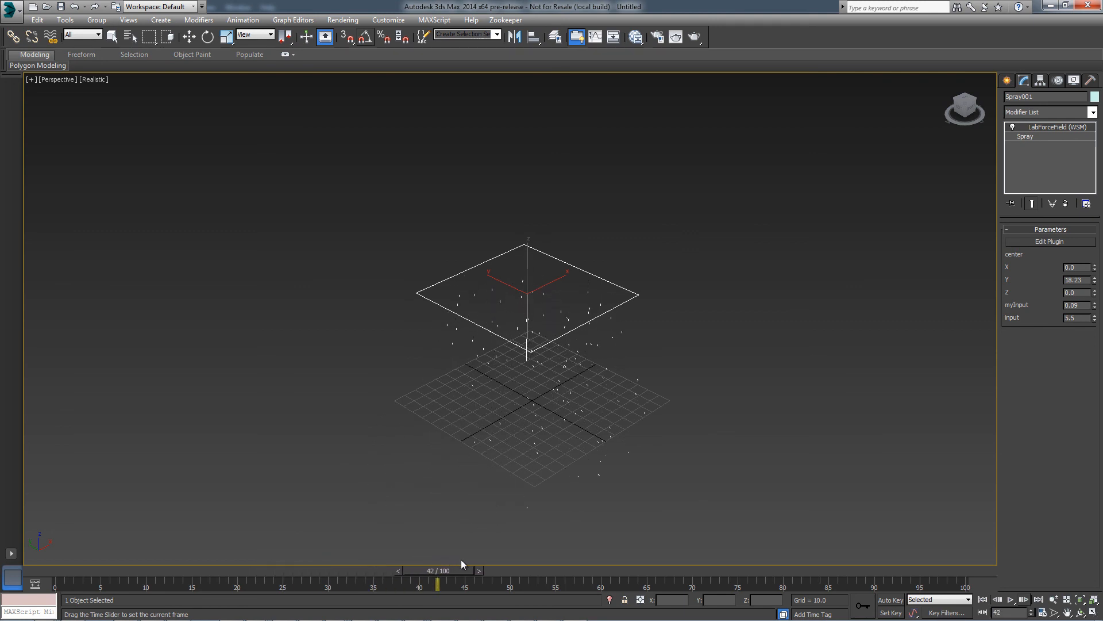